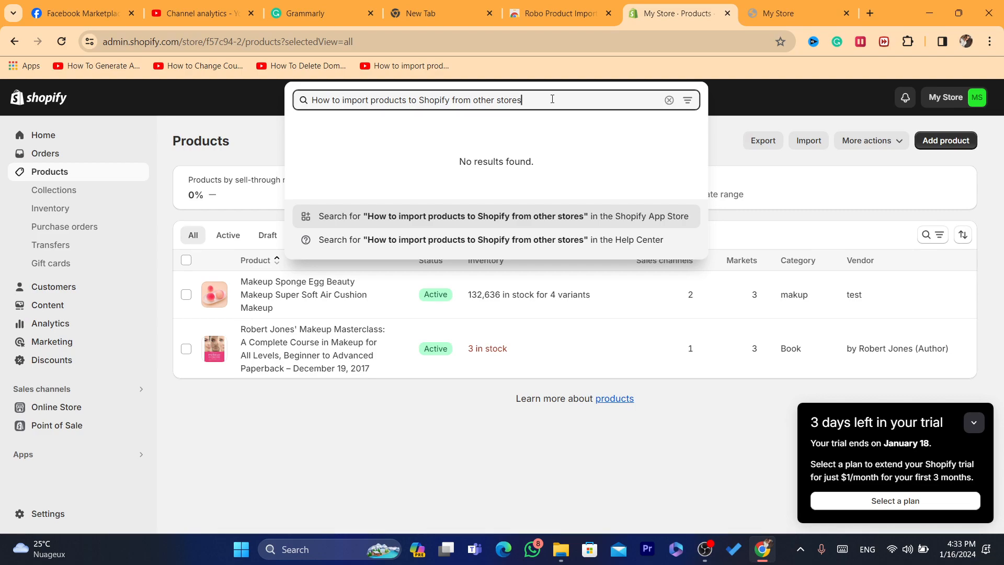
Close the admin search, preview the Makeup Sponge Egg product on the online store and review its page and title
{"action": "left_click", "coordinate": [754, 6]}
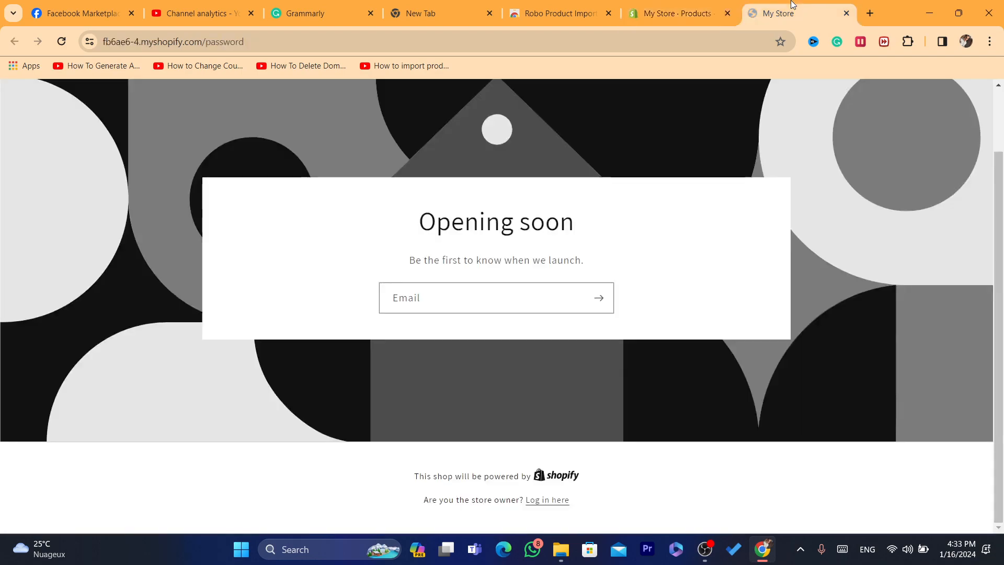
{"action": "left_click", "coordinate": [680, 10]}
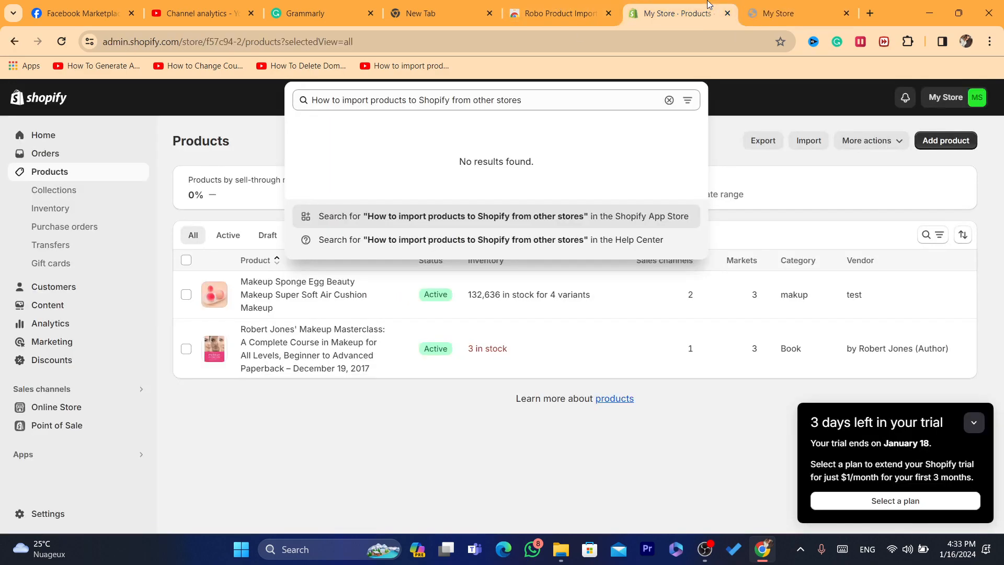
{"action": "left_click", "coordinate": [779, 176]}
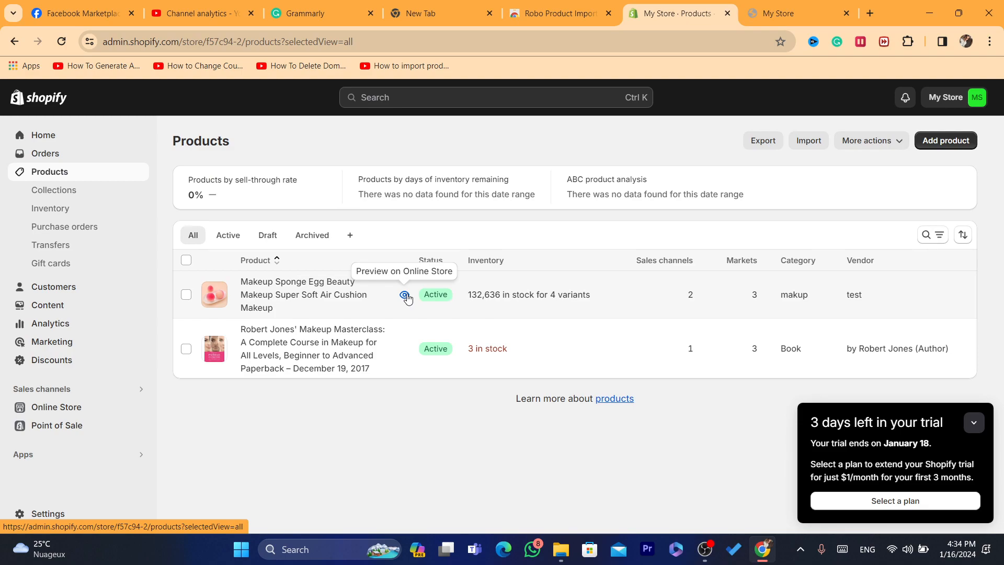
{"action": "left_click", "coordinate": [405, 293]}
{"action": "left_click", "coordinate": [651, 42]}
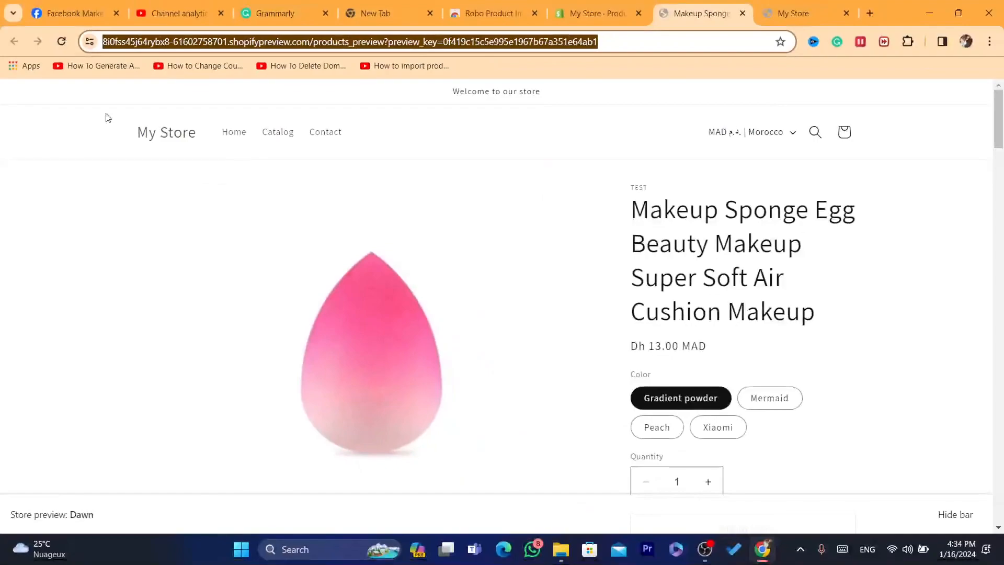
{"action": "left_click_drag", "start_coordinate": [1003, 103], "coordinate": [1003, 112]}
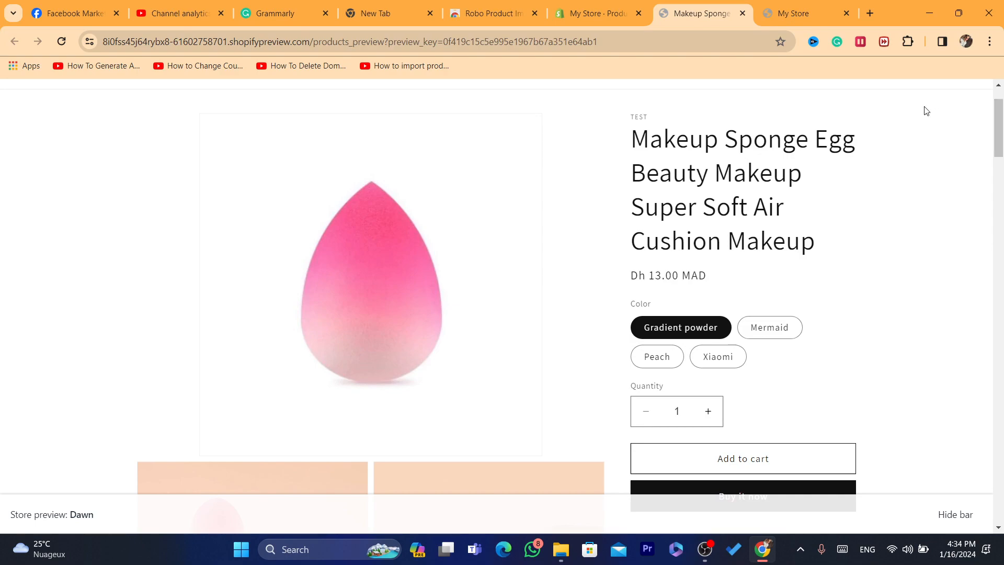
{"action": "left_click_drag", "start_coordinate": [1002, 118], "coordinate": [1003, 107]}
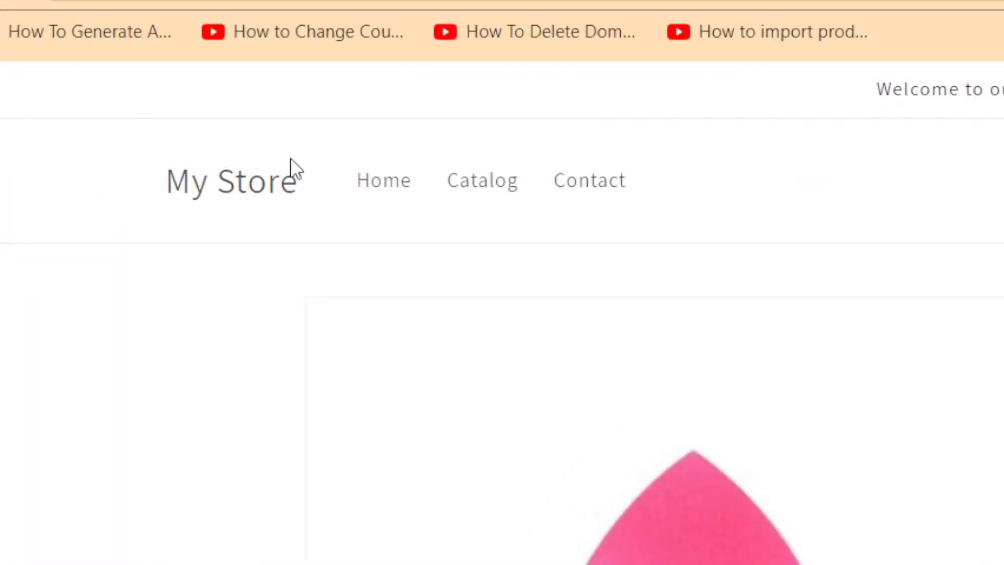
{"action": "left_click_drag", "start_coordinate": [1001, 148], "coordinate": [992, 113]}
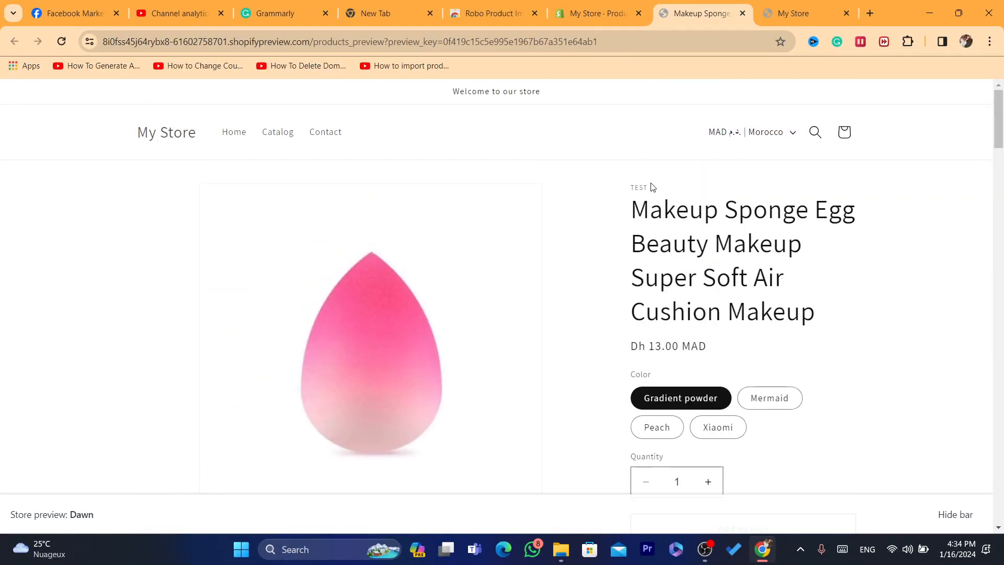
{"action": "left_click_drag", "start_coordinate": [634, 202], "coordinate": [795, 332]}
{"action": "left_click", "coordinate": [796, 332]}
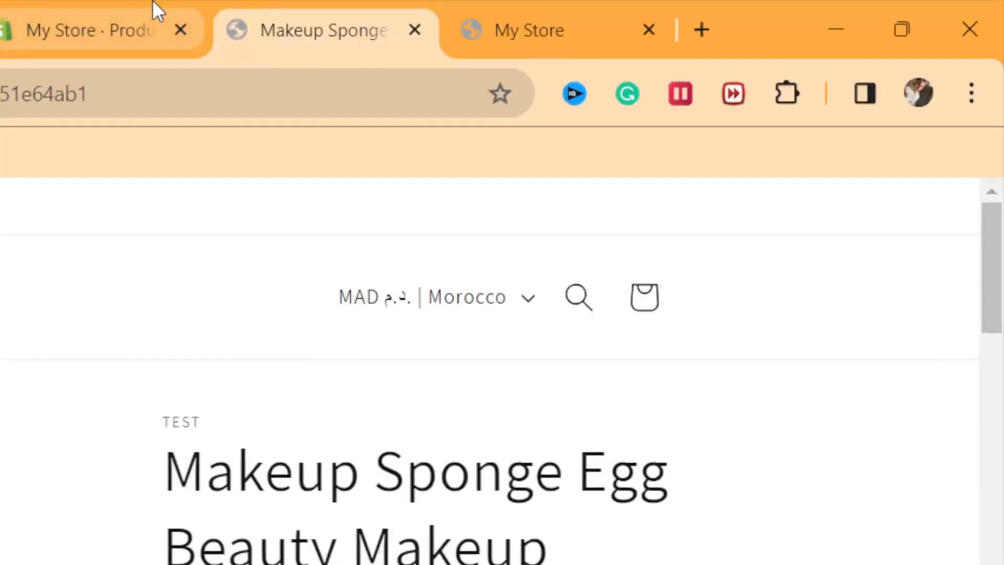
Switch the admin to the second My Store, check its product list and open its settings
{"action": "left_click", "coordinate": [630, 4]}
{"action": "left_click", "coordinate": [907, 220]}
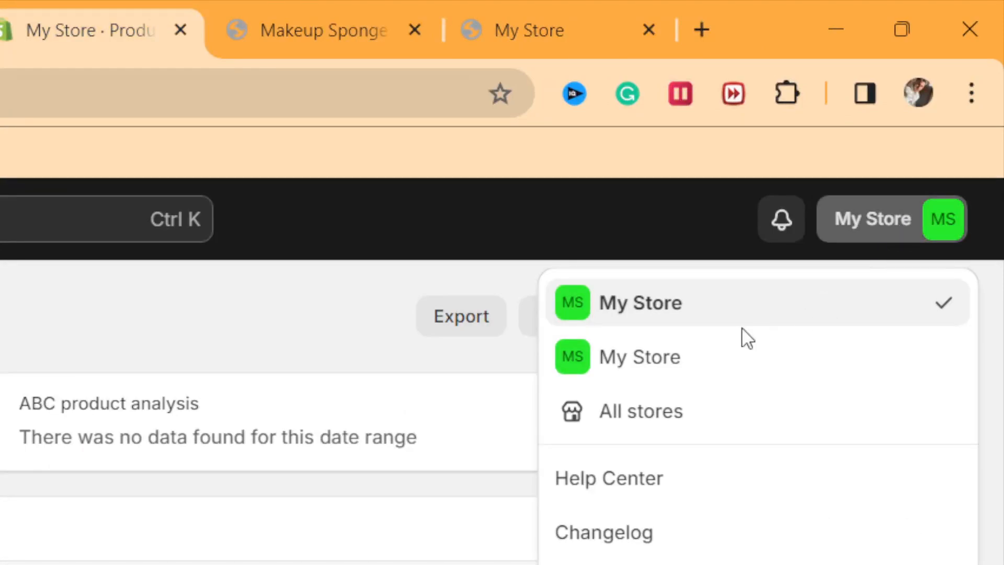
{"action": "left_click", "coordinate": [638, 361]}
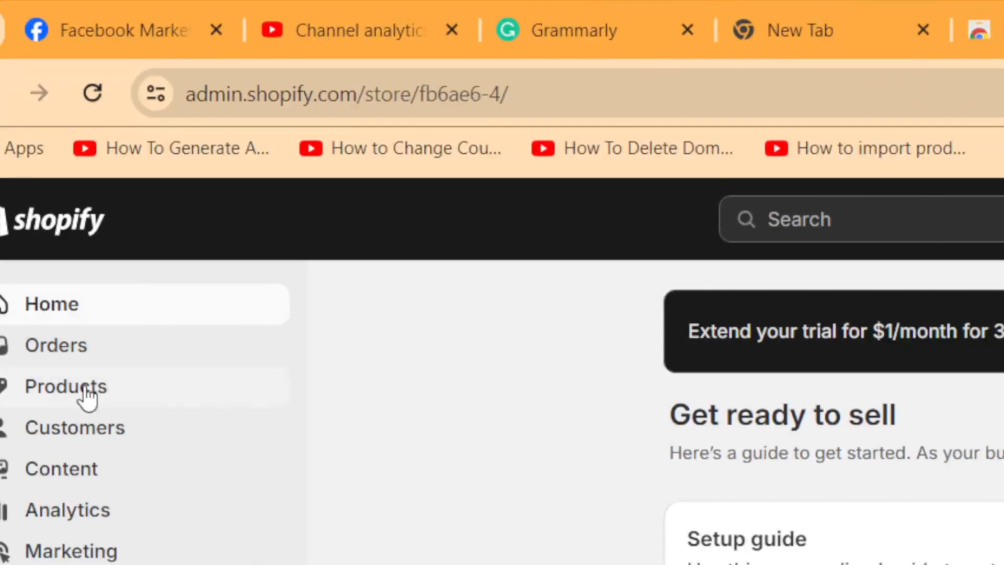
{"action": "left_click", "coordinate": [56, 177]}
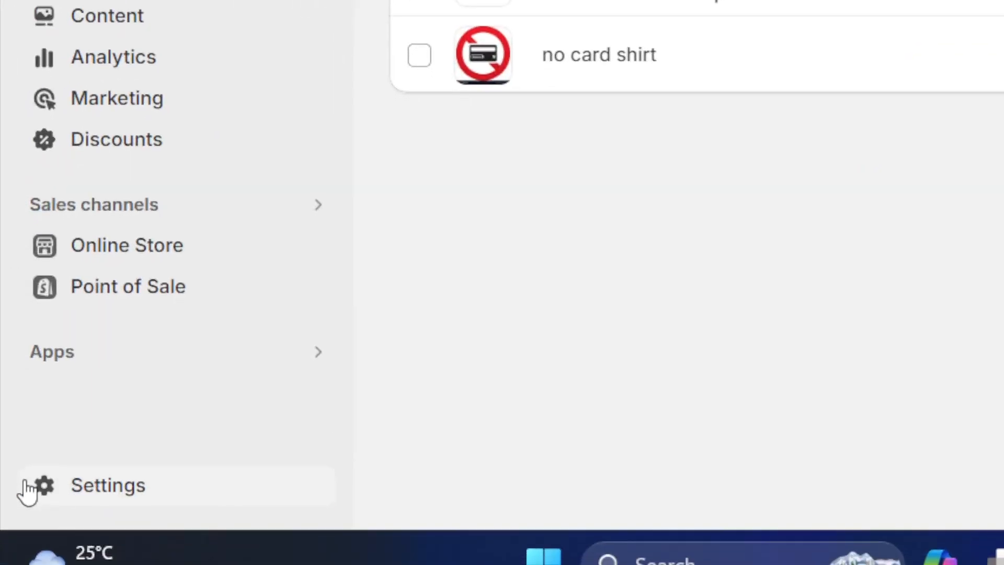
{"action": "left_click", "coordinate": [116, 494]}
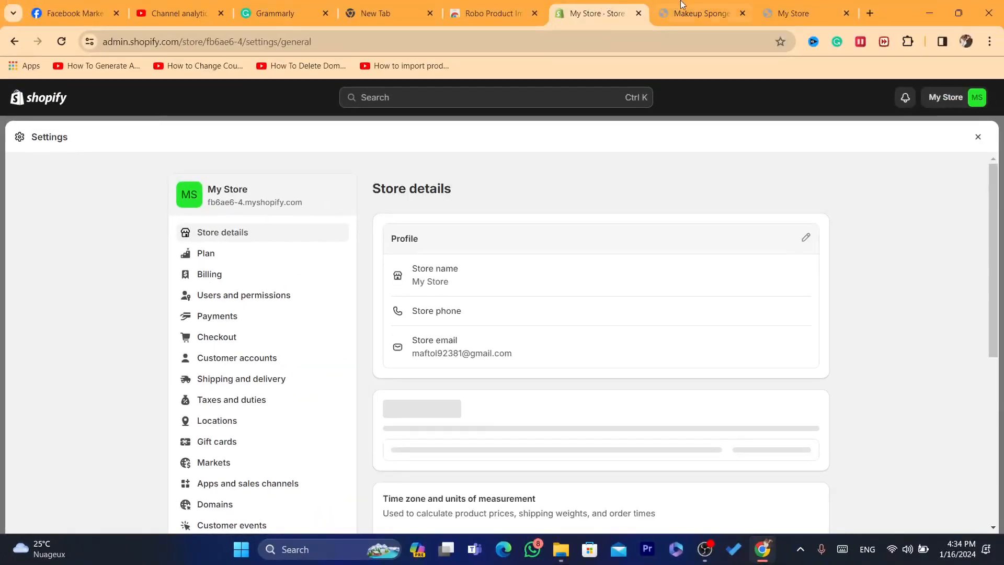
Examine the Makeup Sponge Egg preview page as the source product, comparing it with the second store's admin
{"action": "left_click", "coordinate": [682, 6]}
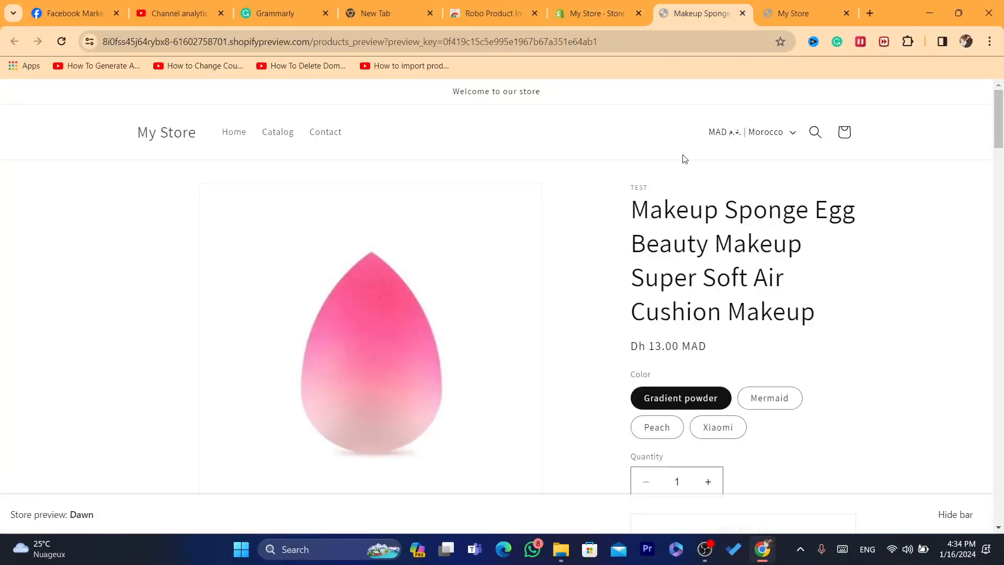
{"action": "left_click_drag", "start_coordinate": [647, 212], "coordinate": [823, 322]}
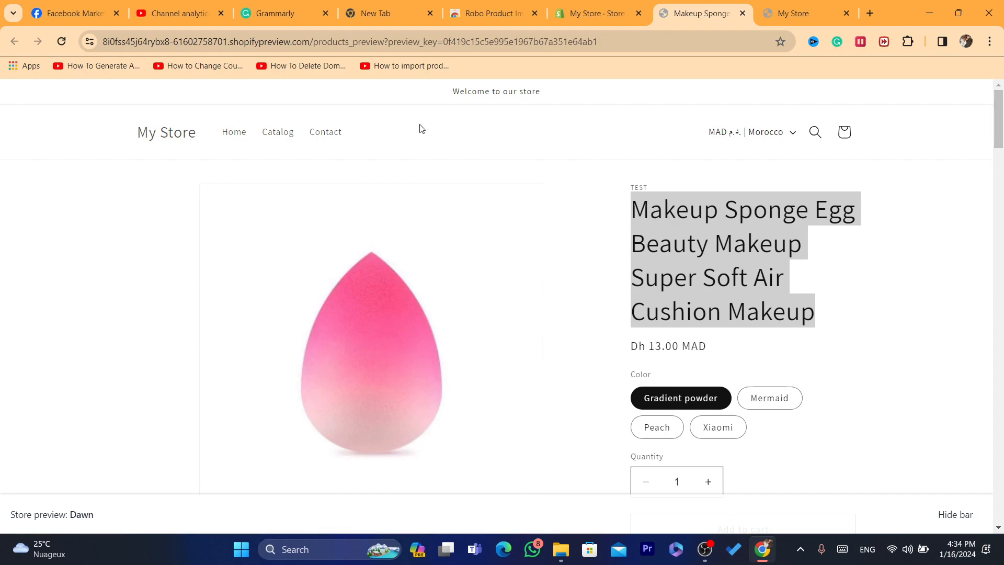
{"action": "left_click", "coordinate": [666, 260]}
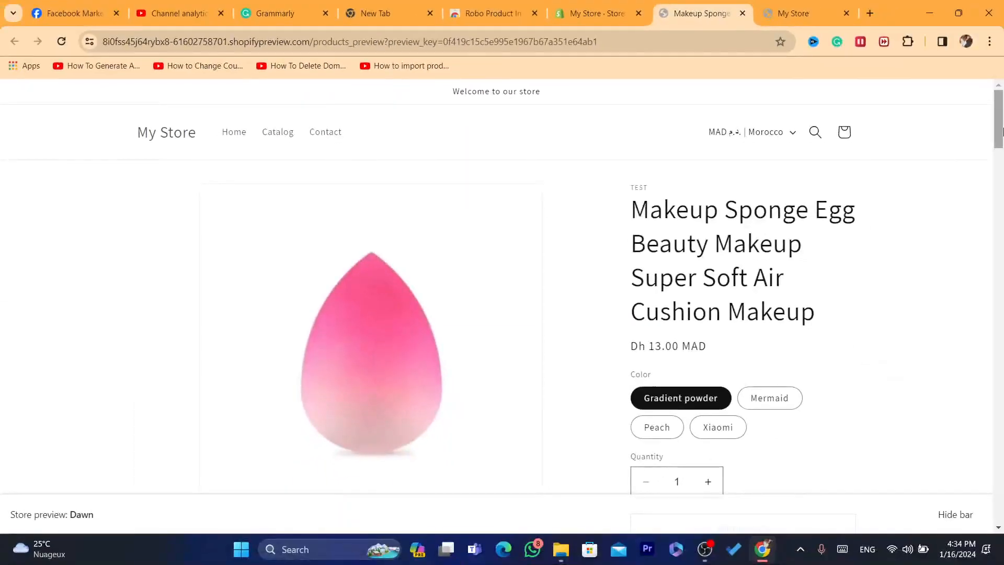
{"action": "scroll", "coordinate": [631, 157], "scroll_direction": "down", "scroll_amount": 10}
{"action": "scroll", "coordinate": [631, 158], "scroll_direction": "up", "scroll_amount": 10}
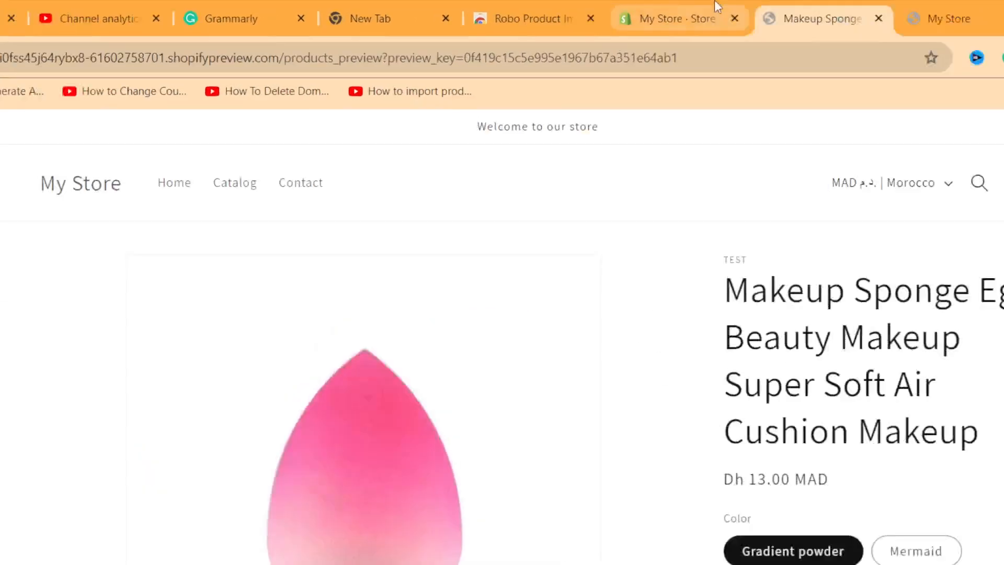
{"action": "left_click", "coordinate": [623, 13]}
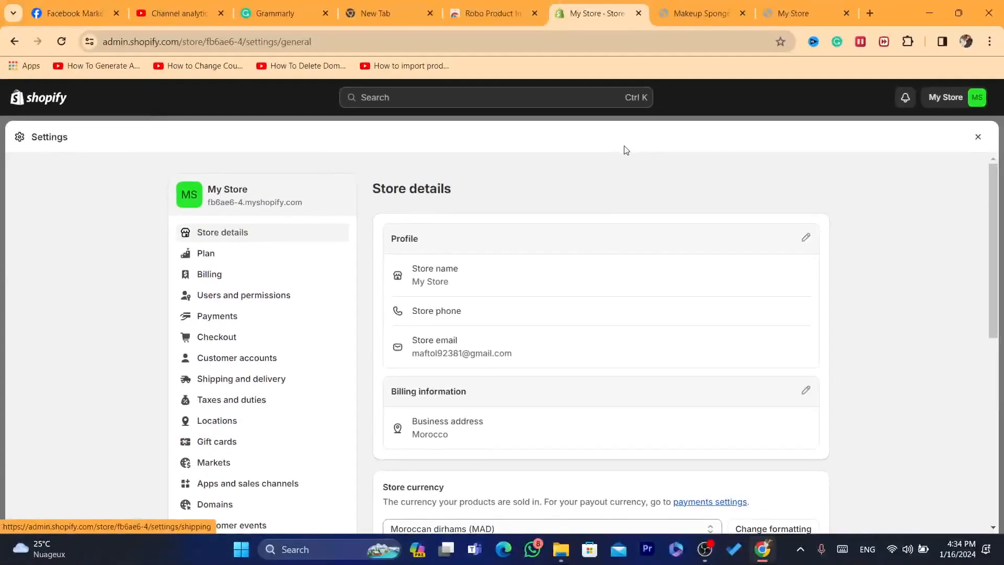
{"action": "left_click", "coordinate": [714, 7]}
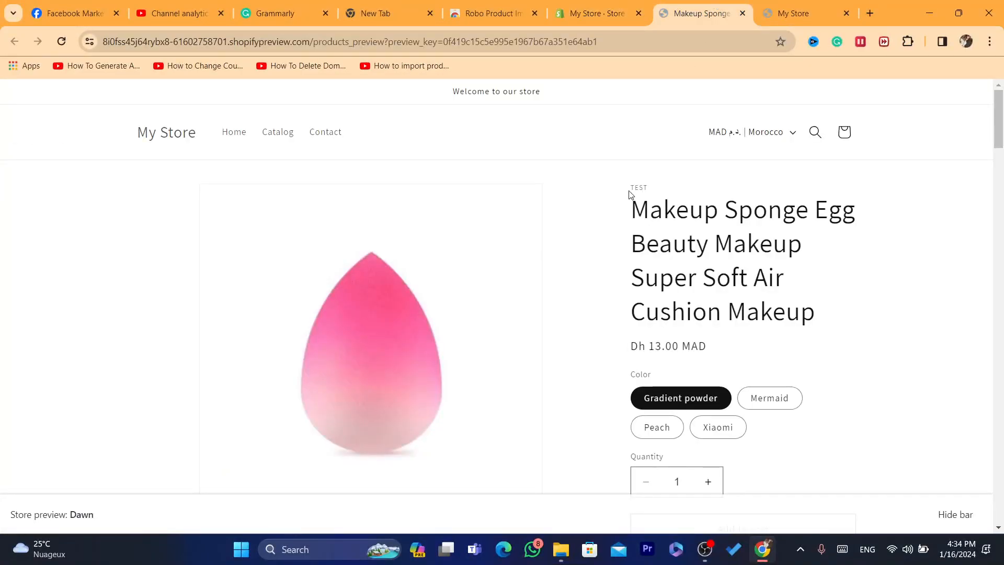
{"action": "left_click", "coordinate": [593, 11]}
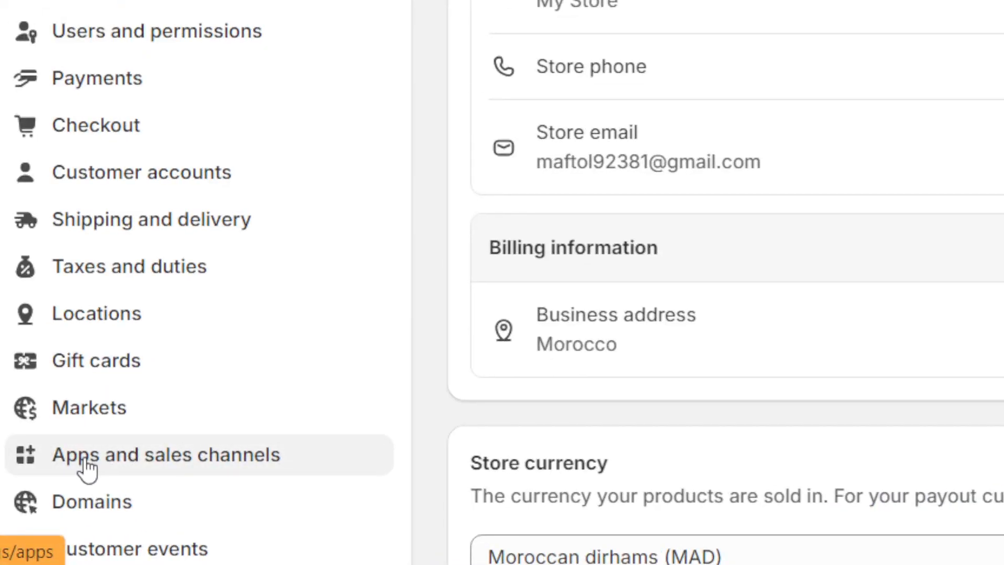
From the store's Apps and sales channels settings, search the Shopify App Store for "robo" and open the Robo Product Importer listing
{"action": "left_click", "coordinate": [119, 471]}
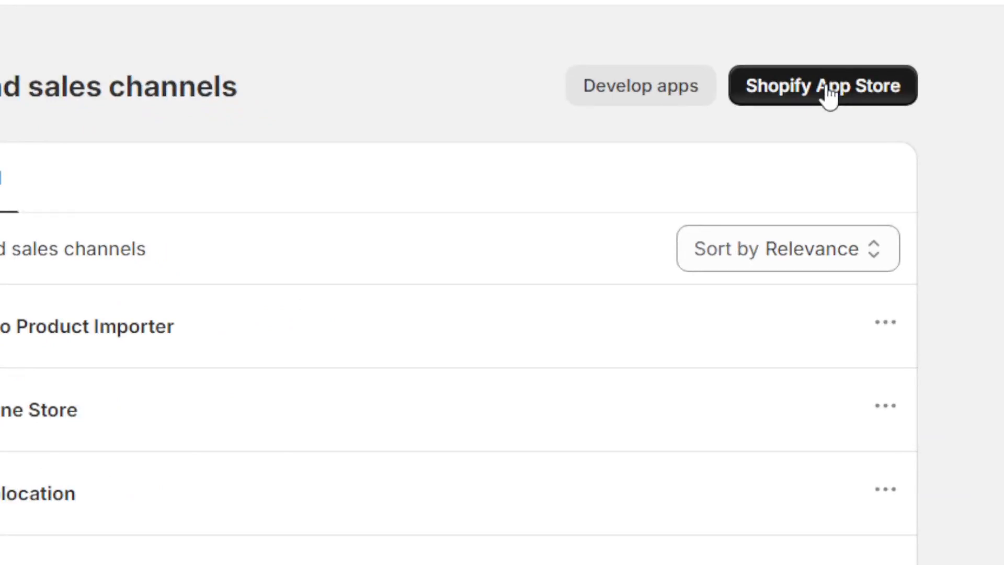
{"action": "left_click", "coordinate": [828, 95]}
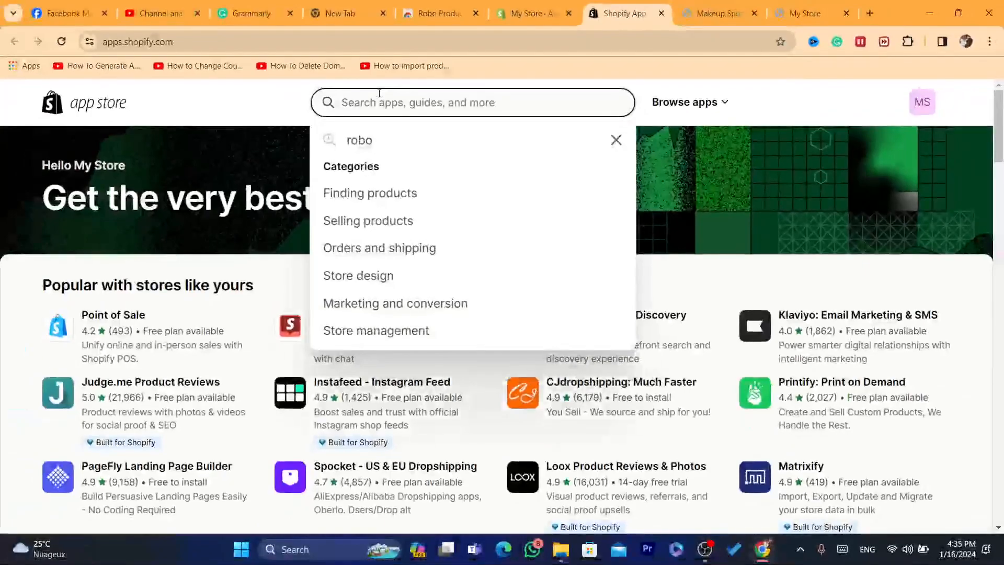
{"action": "type", "text": "robot"}
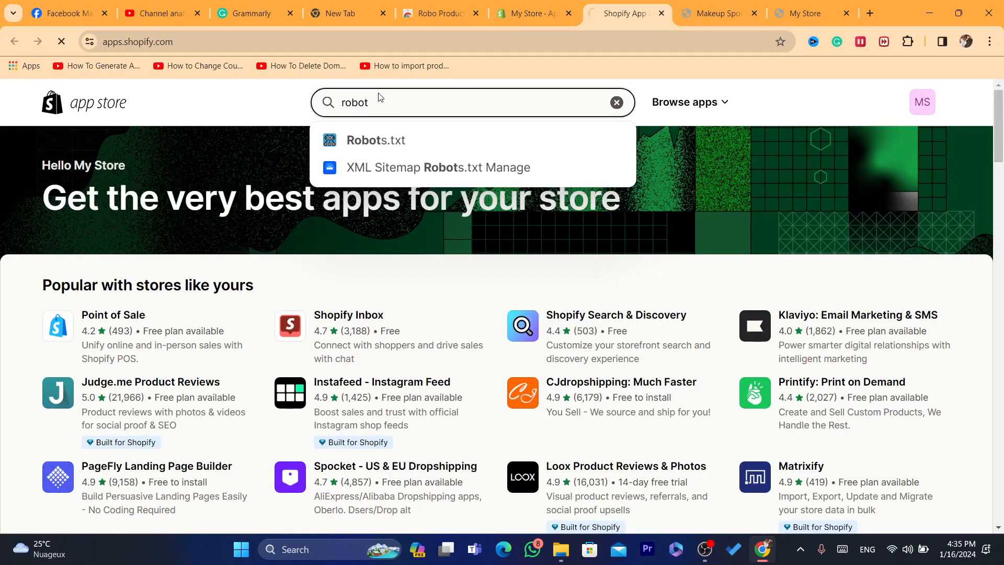
{"action": "key", "text": "Return"}
{"action": "key", "text": "BackSpace"}
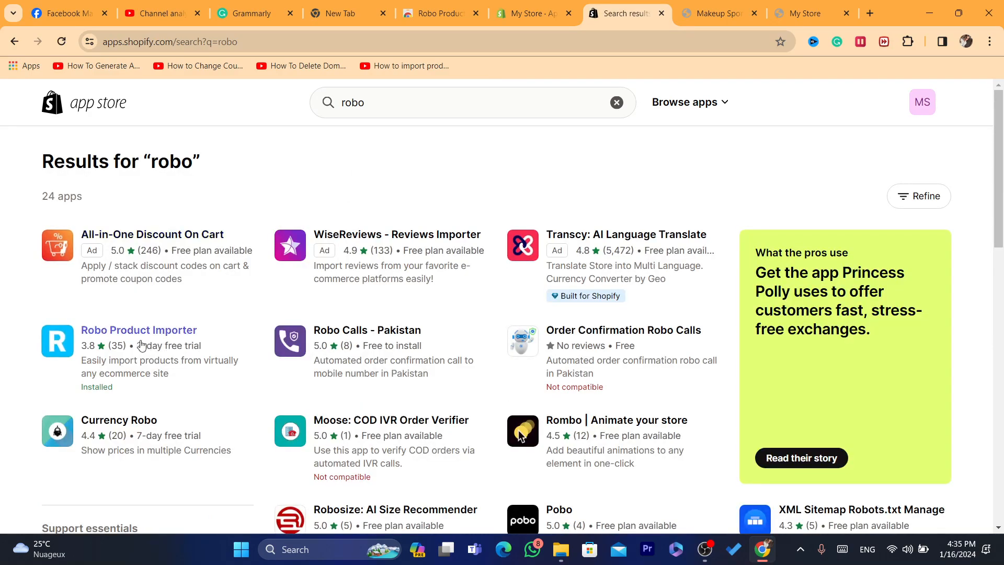
{"action": "left_click", "coordinate": [129, 345]}
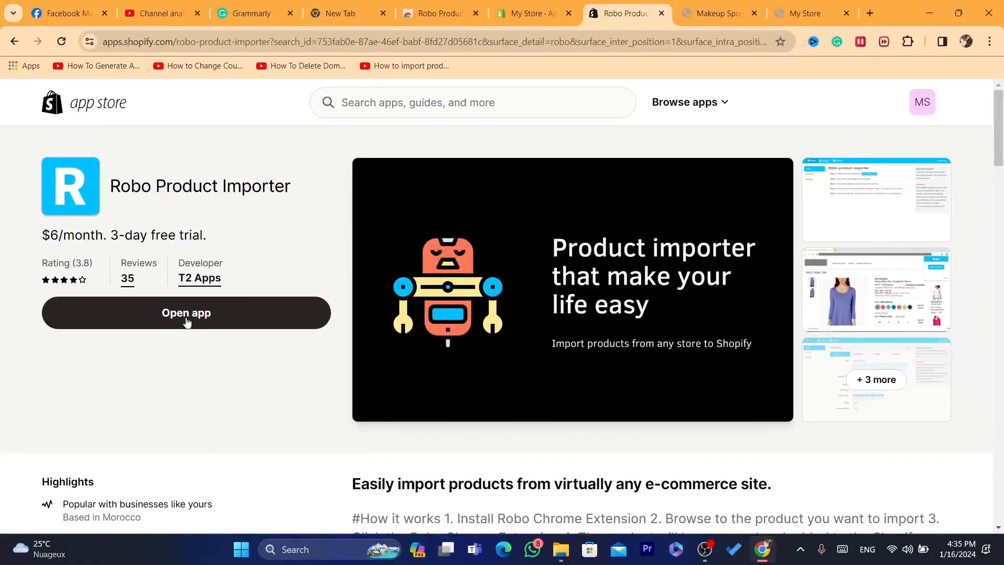
Uninstall Robo Product Importer from the store's Apps and sales channels without giving a reason
{"action": "left_click", "coordinate": [201, 331]}
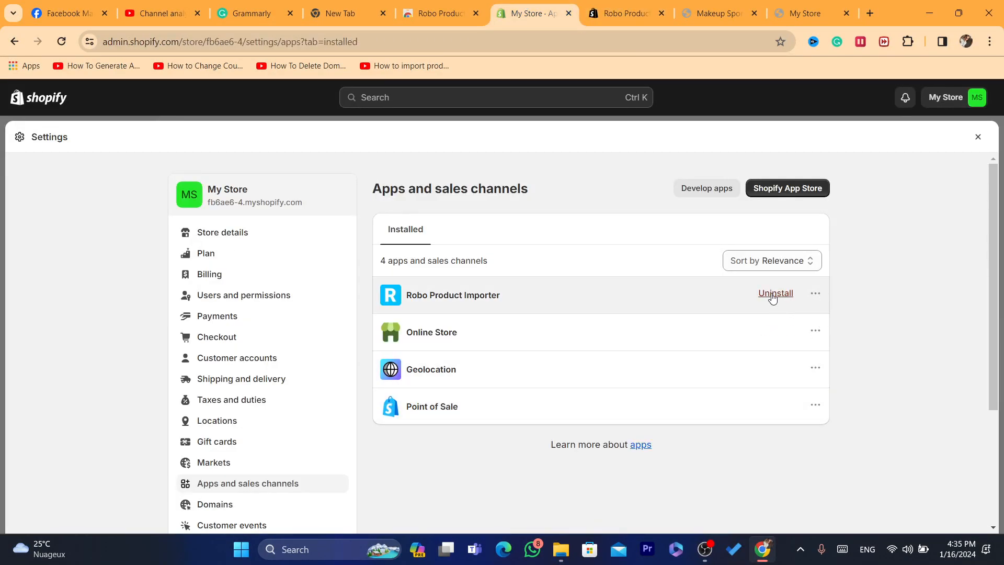
{"action": "left_click", "coordinate": [776, 294]}
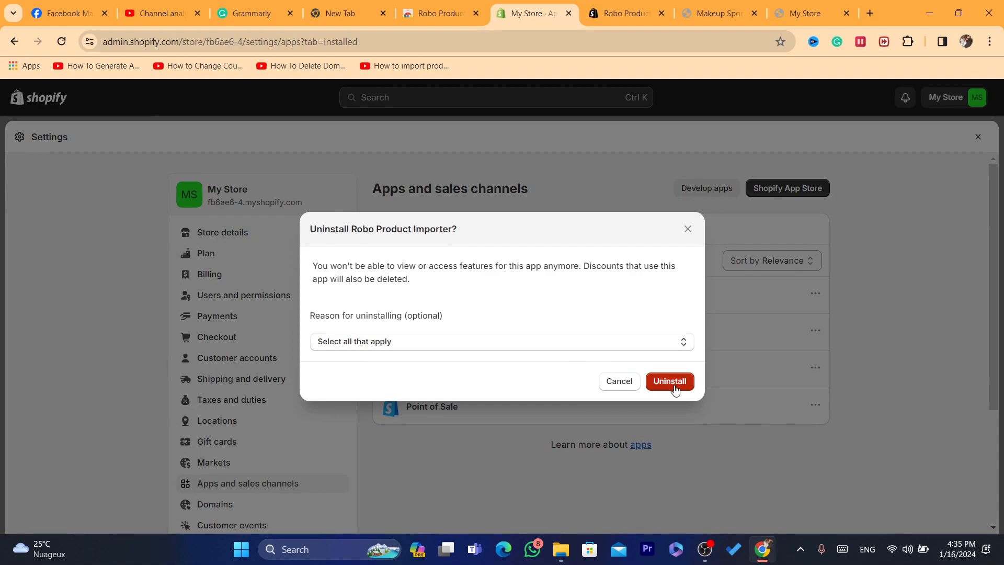
{"action": "left_click", "coordinate": [674, 387]}
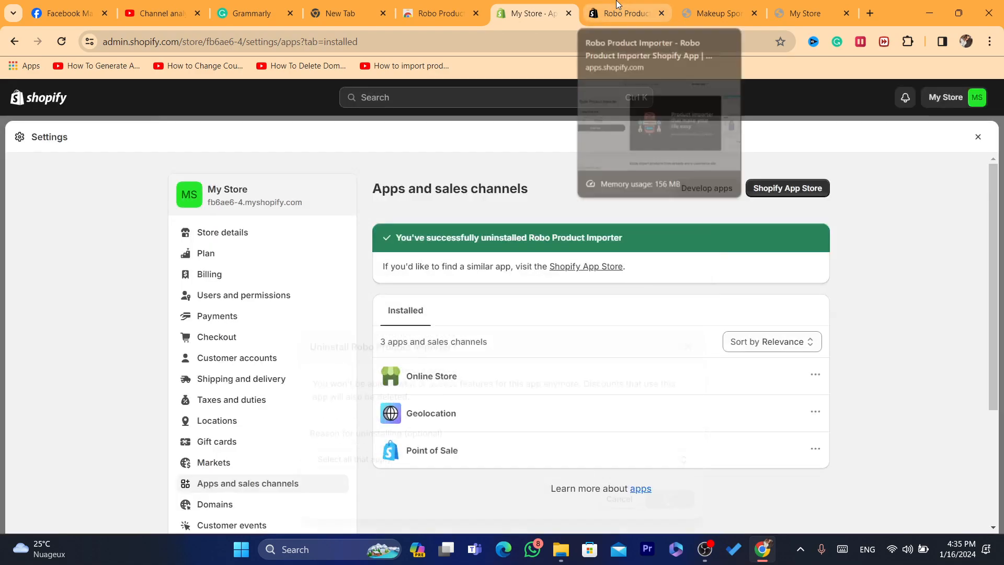
Return to the Robo Product Importer listing in the App Store and reload it
{"action": "left_click", "coordinate": [617, 4]}
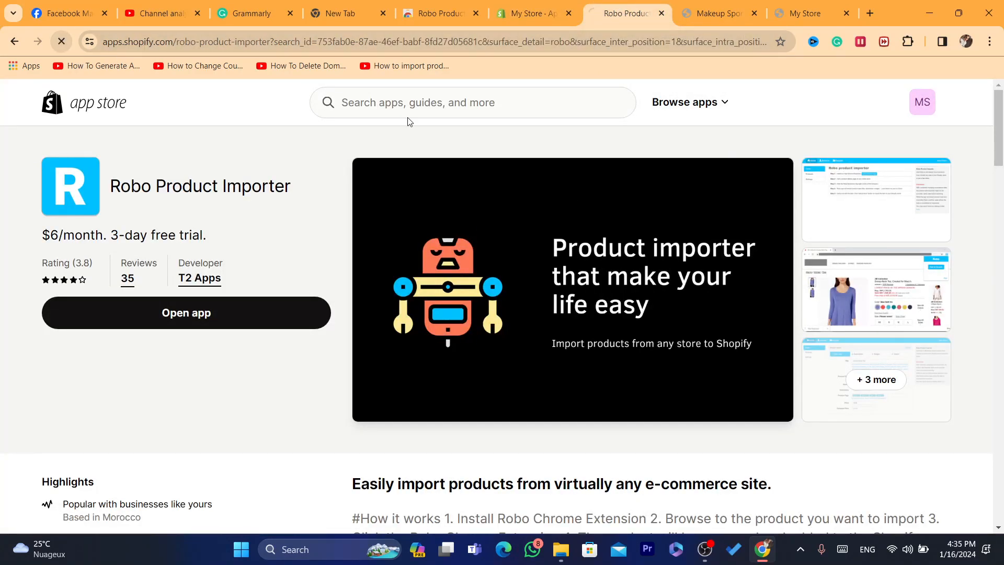
{"action": "left_click", "coordinate": [213, 329]}
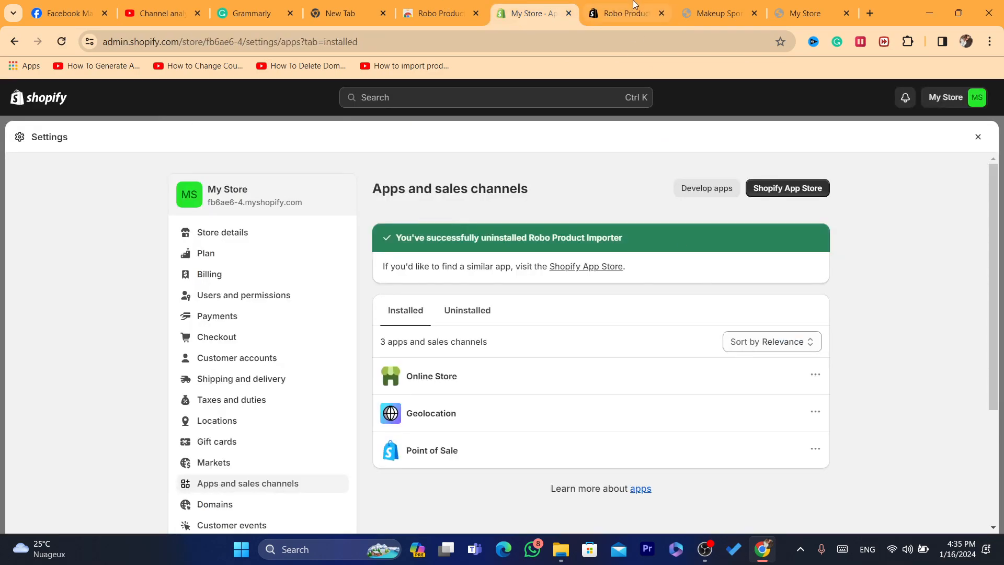
{"action": "left_click", "coordinate": [632, 6]}
{"action": "left_click", "coordinate": [60, 44]}
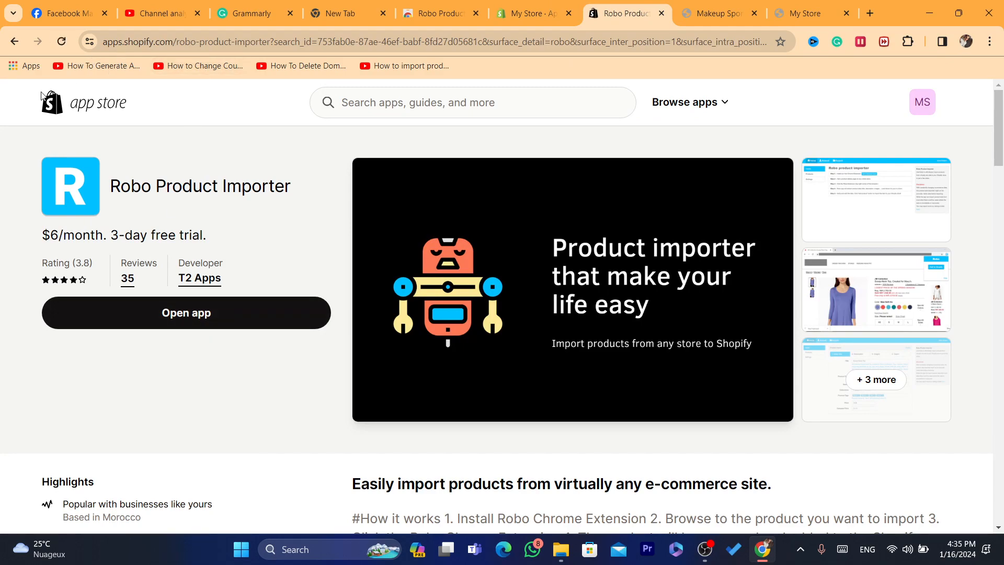
Search the App Store for "robo" again and open Robo Product Importer's installation page from its listing
{"action": "left_click", "coordinate": [386, 112]}
{"action": "type", "text": "robo"}
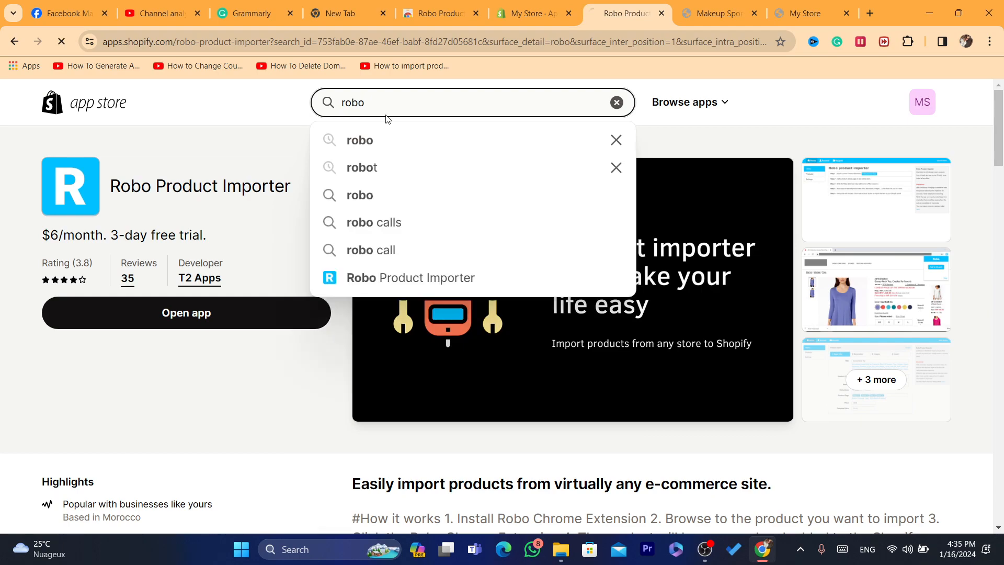
{"action": "key", "text": "Return"}
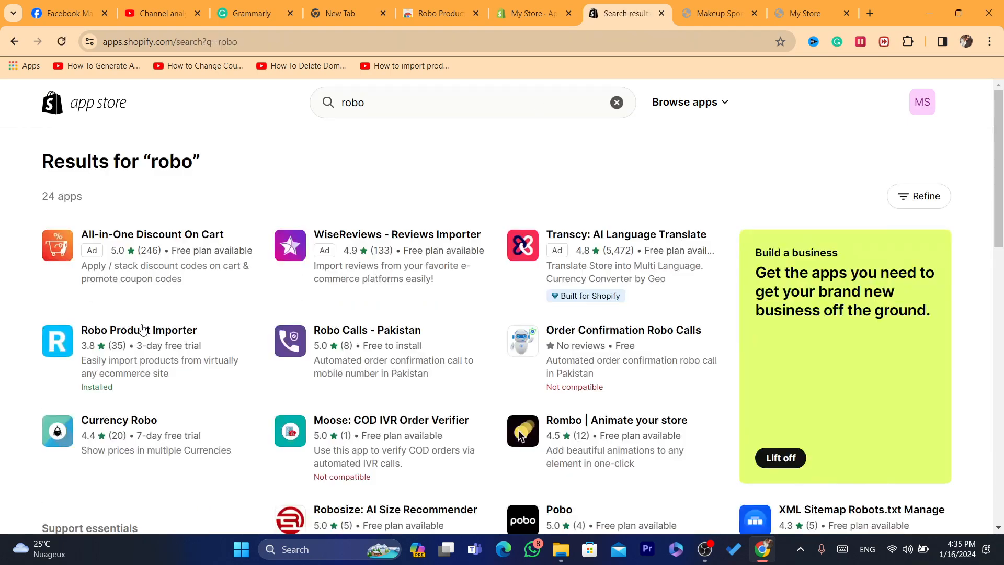
{"action": "left_click", "coordinate": [124, 334]}
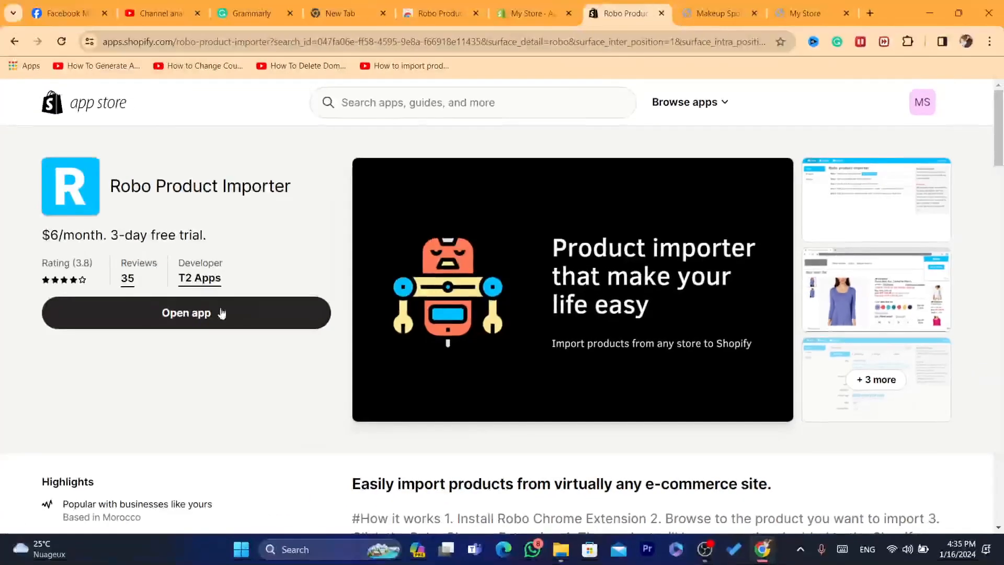
{"action": "left_click", "coordinate": [150, 319]}
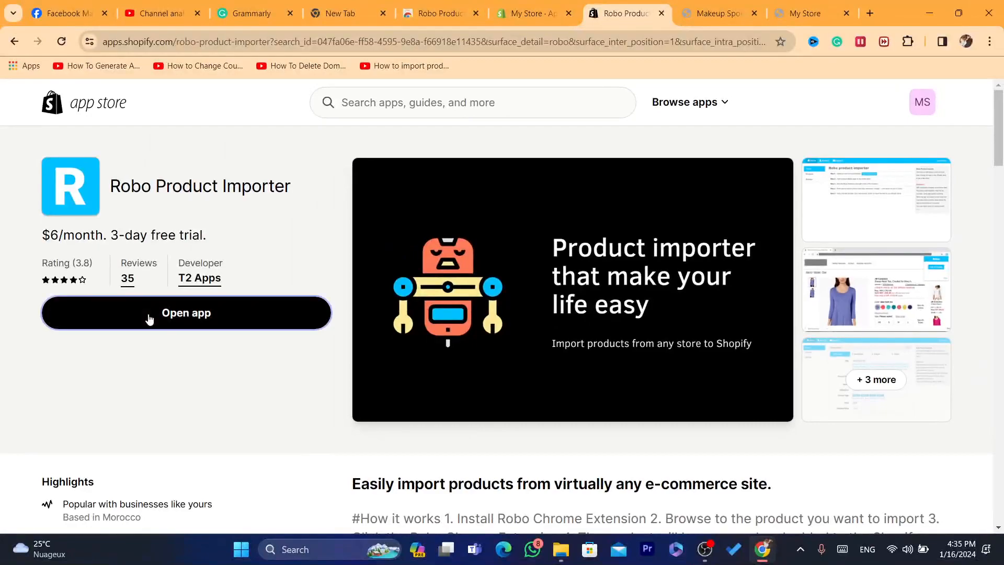
{"action": "left_click", "coordinate": [617, 46]}
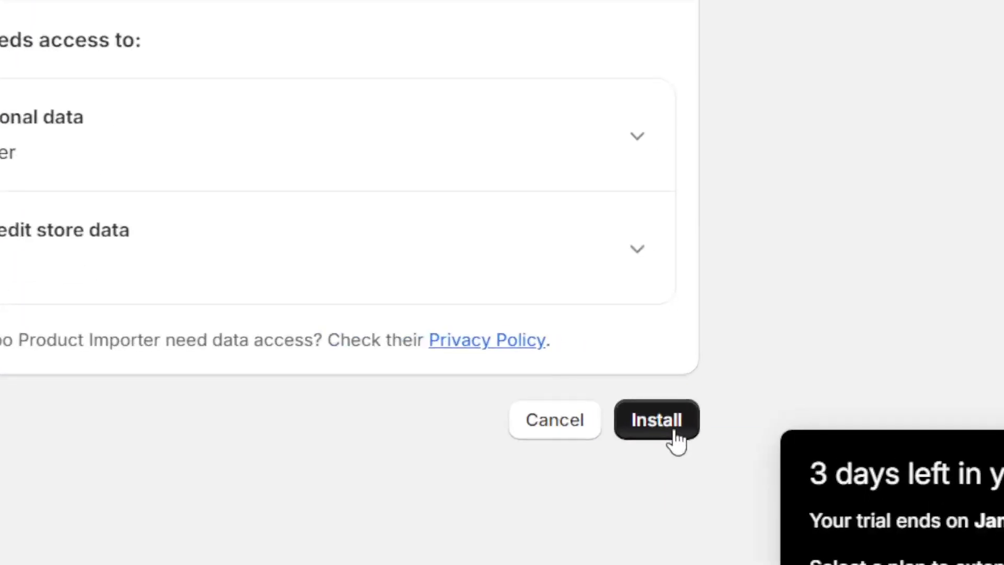
Install Robo Product Importer in the store, add its Chrome extension to the browser and dismiss the extension notice
{"action": "left_click", "coordinate": [747, 401]}
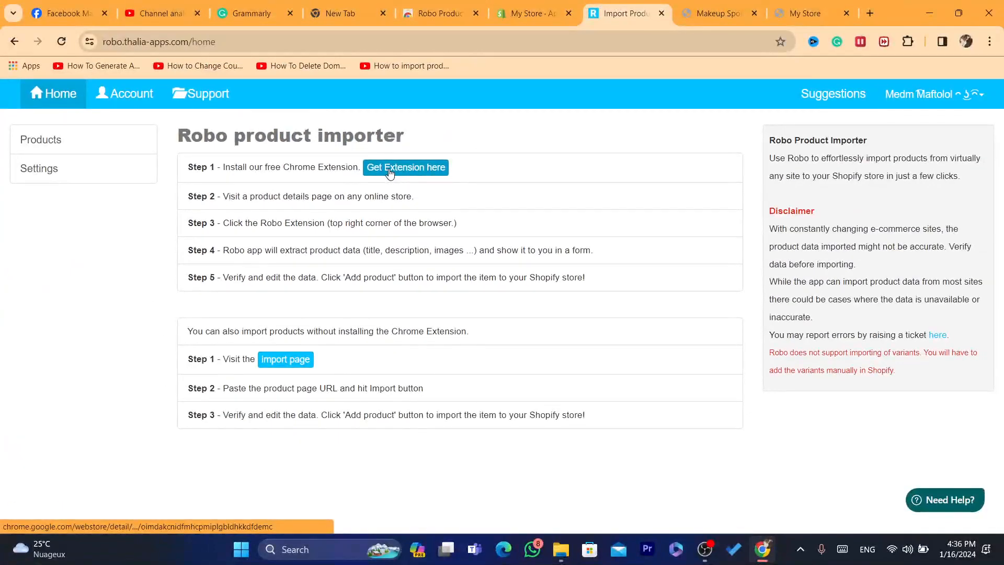
{"action": "left_click", "coordinate": [444, 106]}
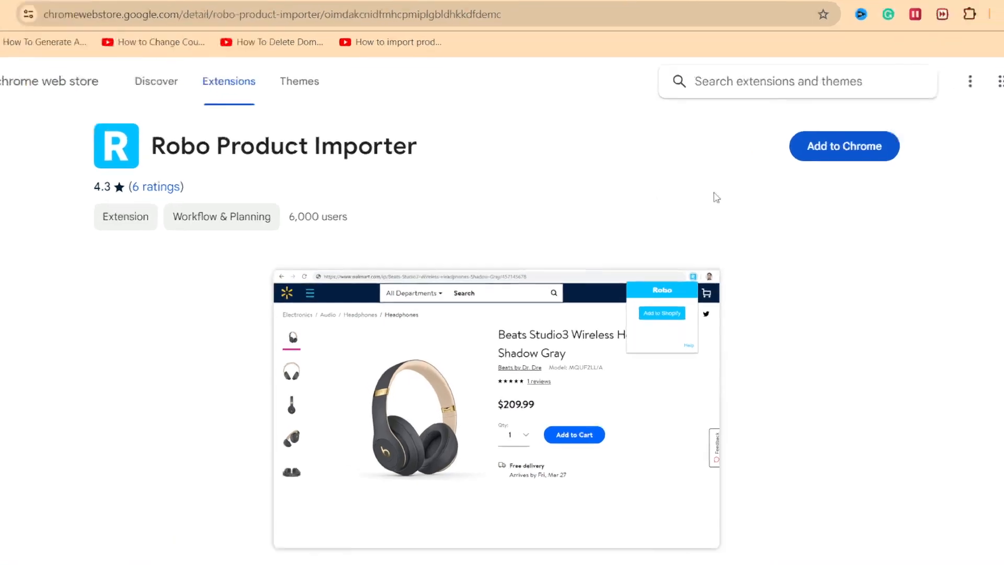
{"action": "left_click", "coordinate": [830, 156]}
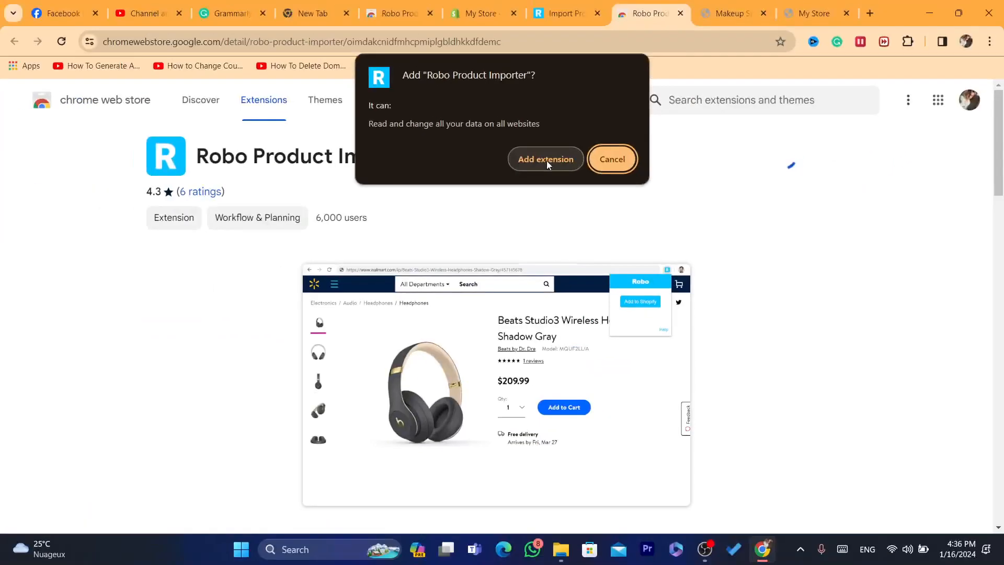
{"action": "left_click", "coordinate": [348, 96]}
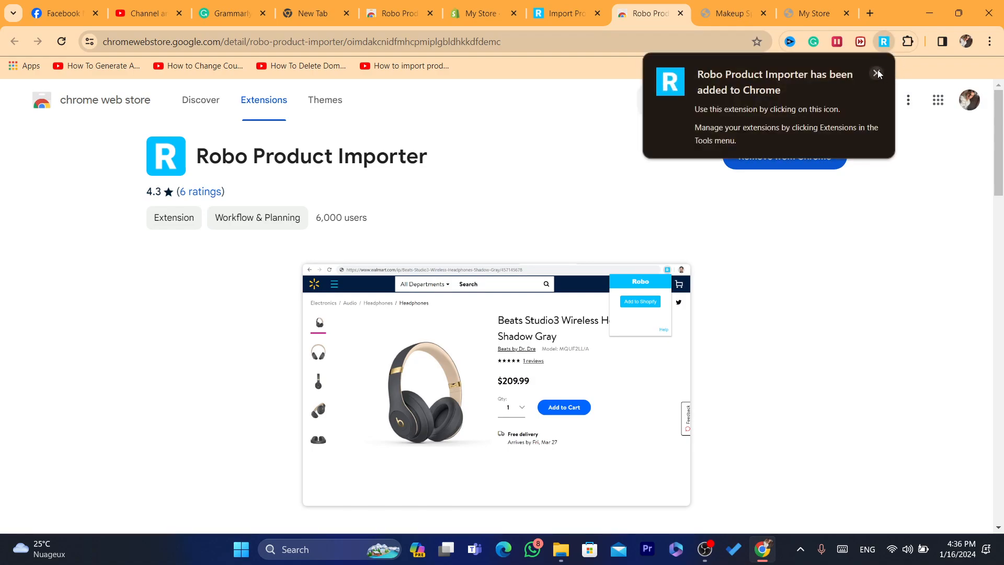
{"action": "left_click", "coordinate": [877, 73]}
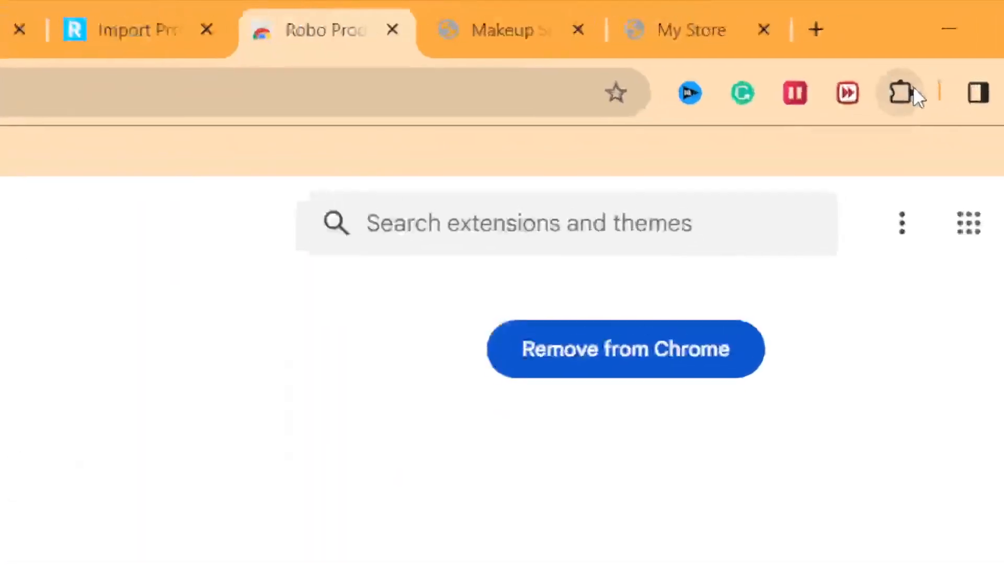
Pin the Robo Product Importer extension so it stays shown in the browser
{"action": "left_click", "coordinate": [903, 95]}
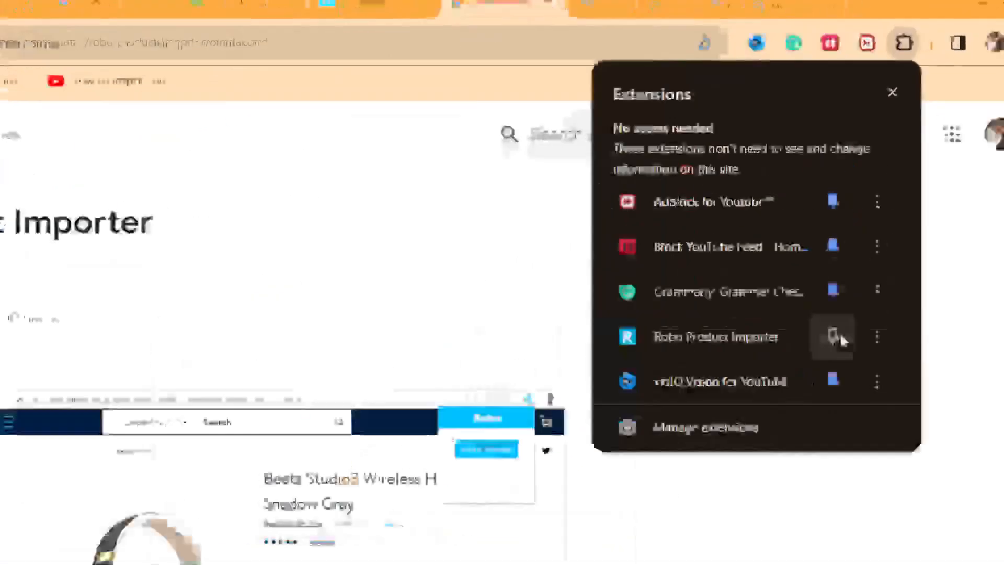
{"action": "left_click", "coordinate": [798, 465]}
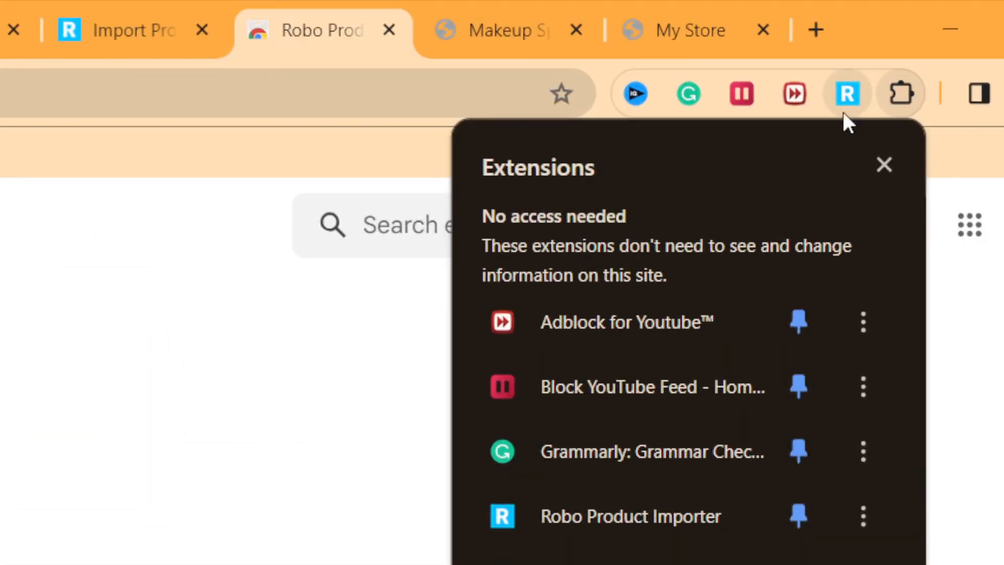
{"action": "left_click", "coordinate": [883, 165]}
Go to the other store's Makeup Sponge Egg product page and send it to Shopify with the Robo extension
{"action": "left_click", "coordinate": [482, 8]}
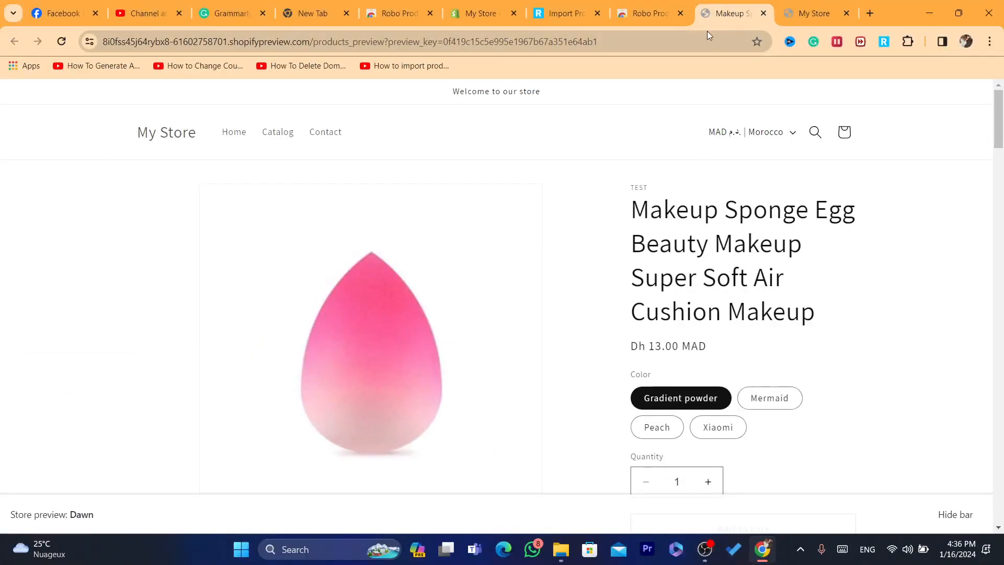
{"action": "left_click_drag", "start_coordinate": [996, 138], "coordinate": [1001, 196]}
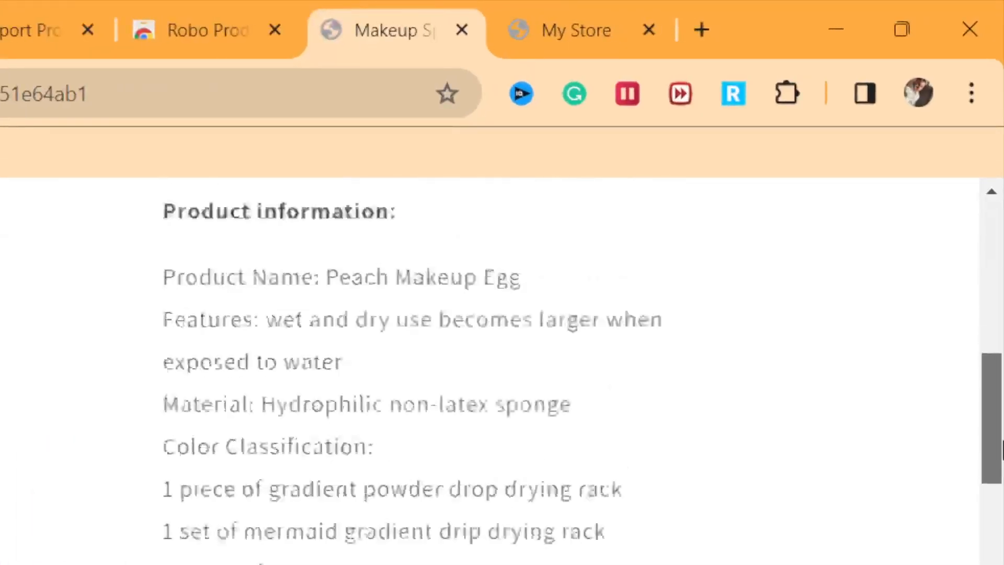
{"action": "left_click_drag", "start_coordinate": [1003, 450], "coordinate": [998, 261]}
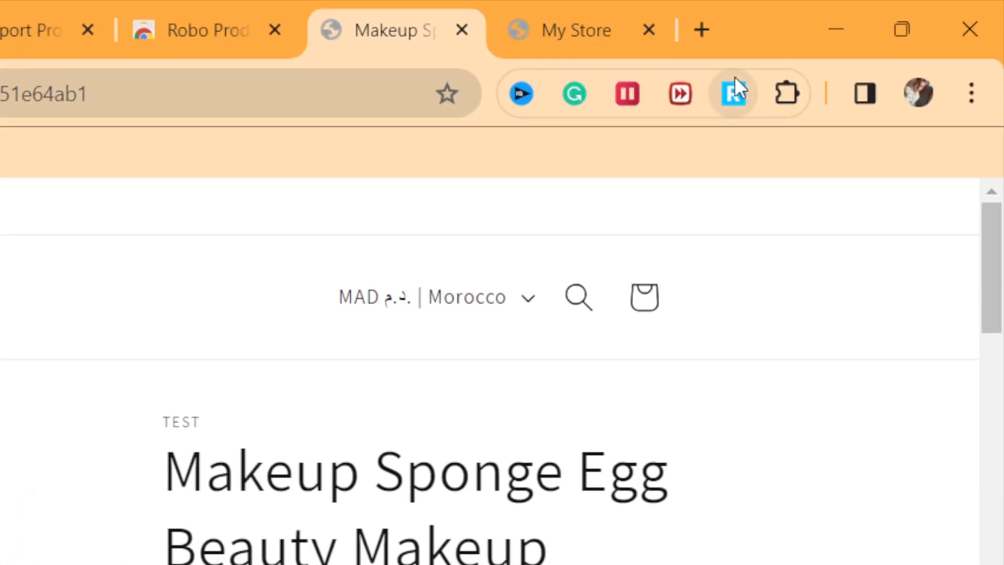
{"action": "left_click", "coordinate": [736, 83]}
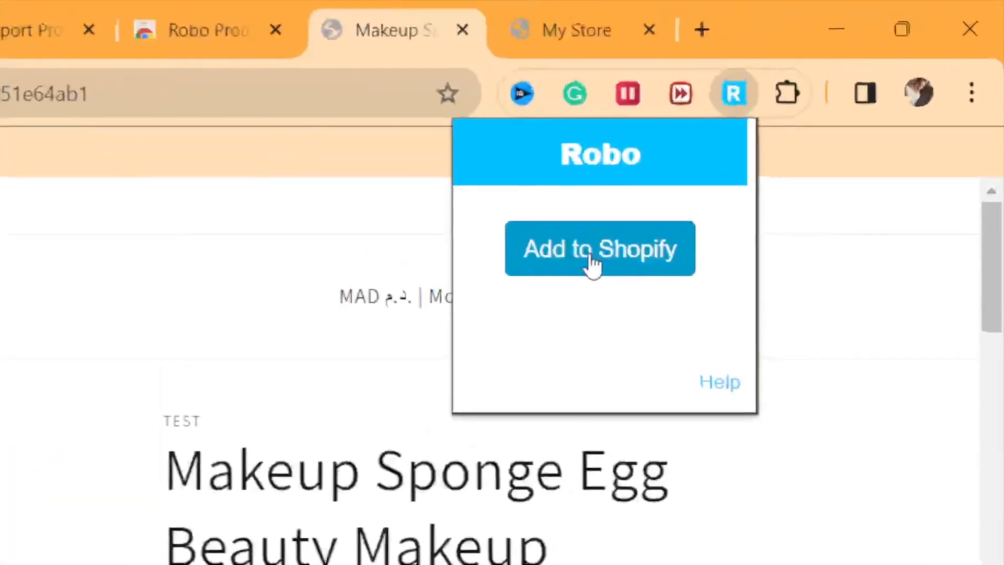
{"action": "left_click", "coordinate": [821, 115]}
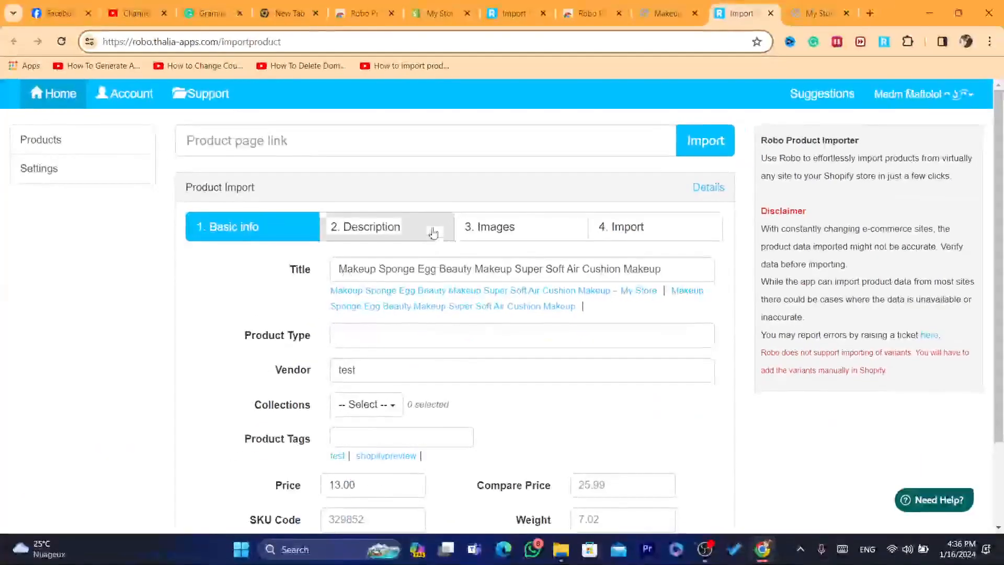
Review the extracted product's description and basic info, and read the disclaimer on the import page
{"action": "left_click", "coordinate": [433, 233]}
{"action": "left_click", "coordinate": [271, 234]}
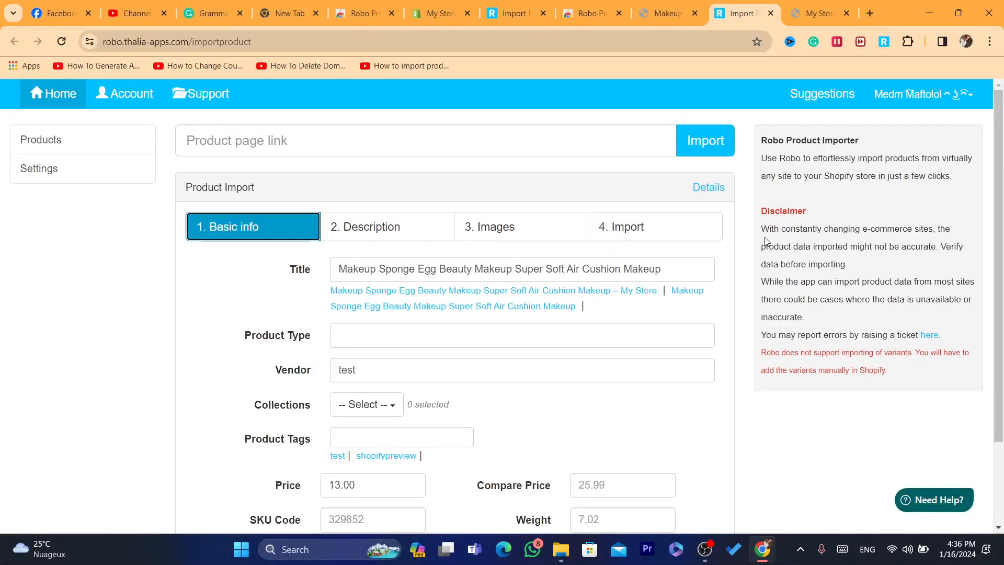
{"action": "left_click_drag", "start_coordinate": [1001, 288], "coordinate": [986, 386]}
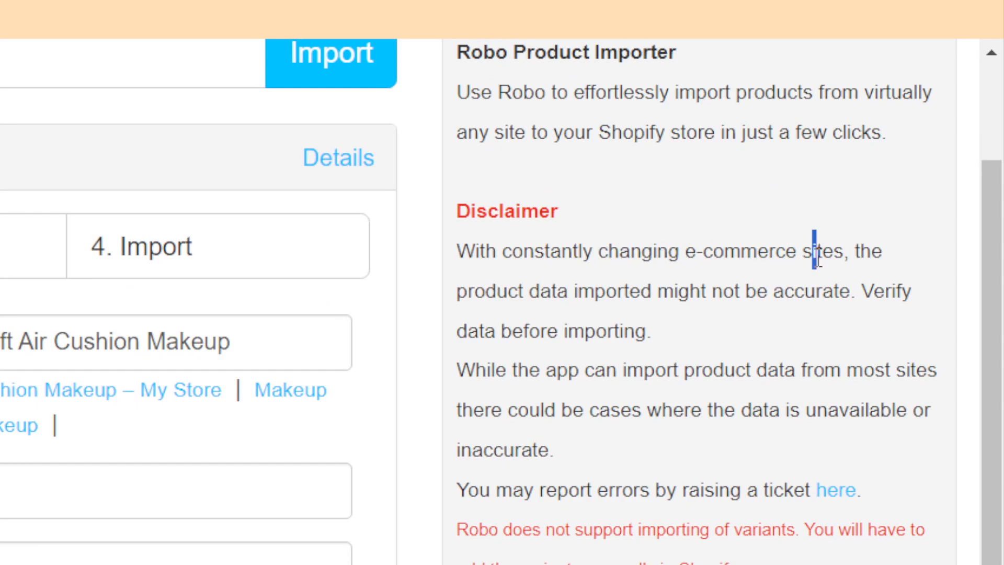
{"action": "left_click_drag", "start_coordinate": [813, 254], "coordinate": [825, 332]}
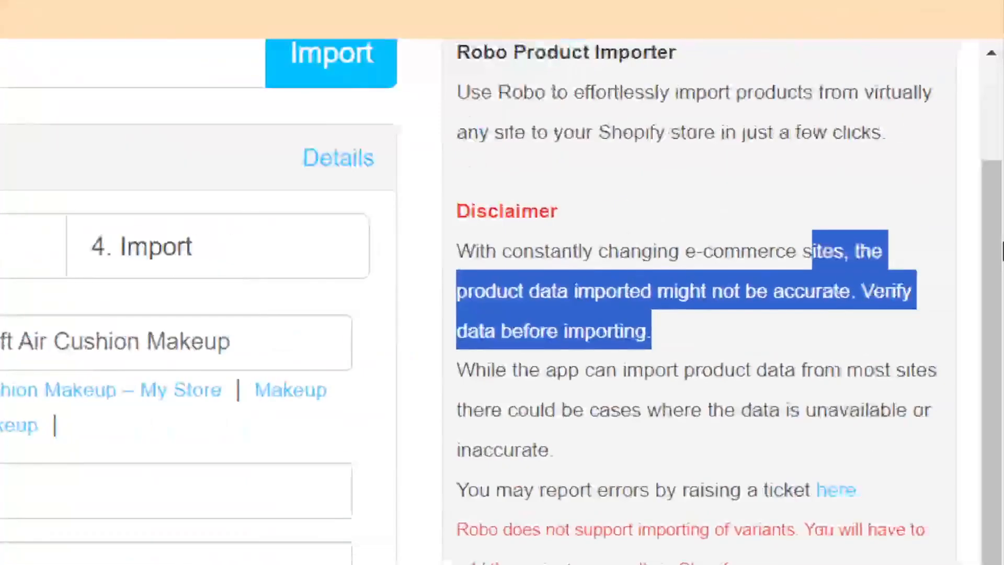
{"action": "scroll", "coordinate": [1001, 251], "scroll_direction": "down", "scroll_amount": 1}
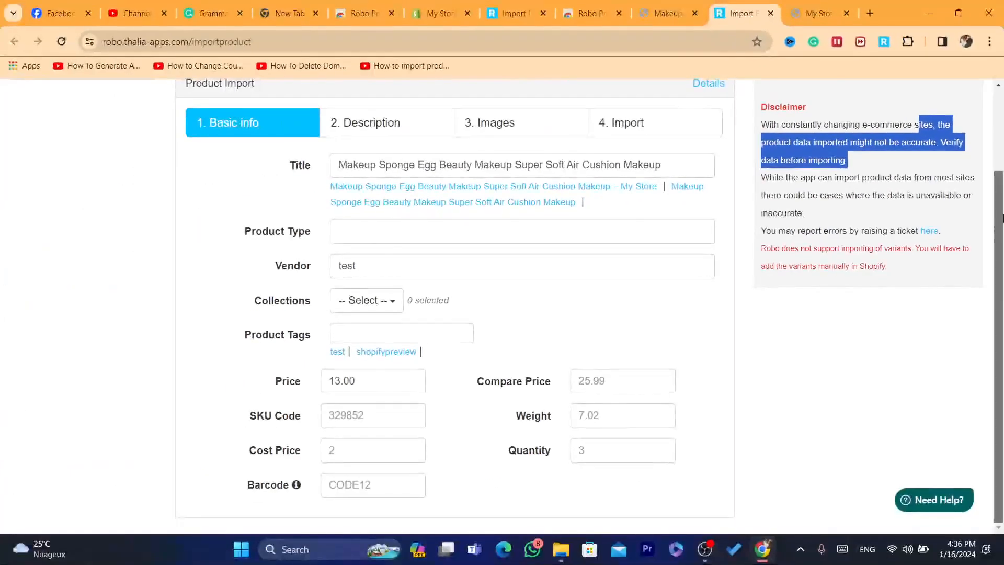
{"action": "scroll", "coordinate": [404, 351], "scroll_direction": "up", "scroll_amount": 2}
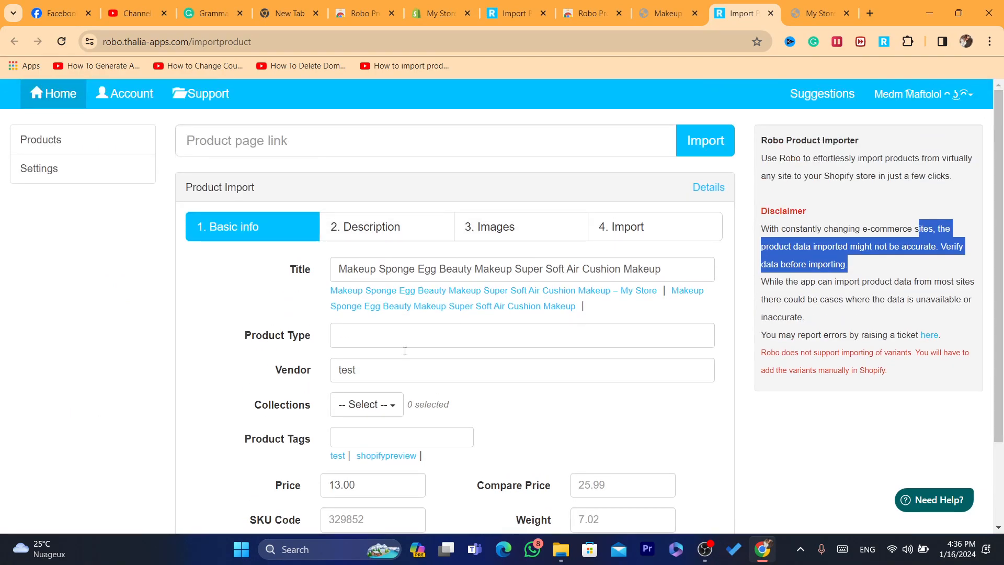
Select all product images for import and add the product to Shopify
{"action": "left_click", "coordinate": [361, 226]}
{"action": "left_click", "coordinate": [499, 226]}
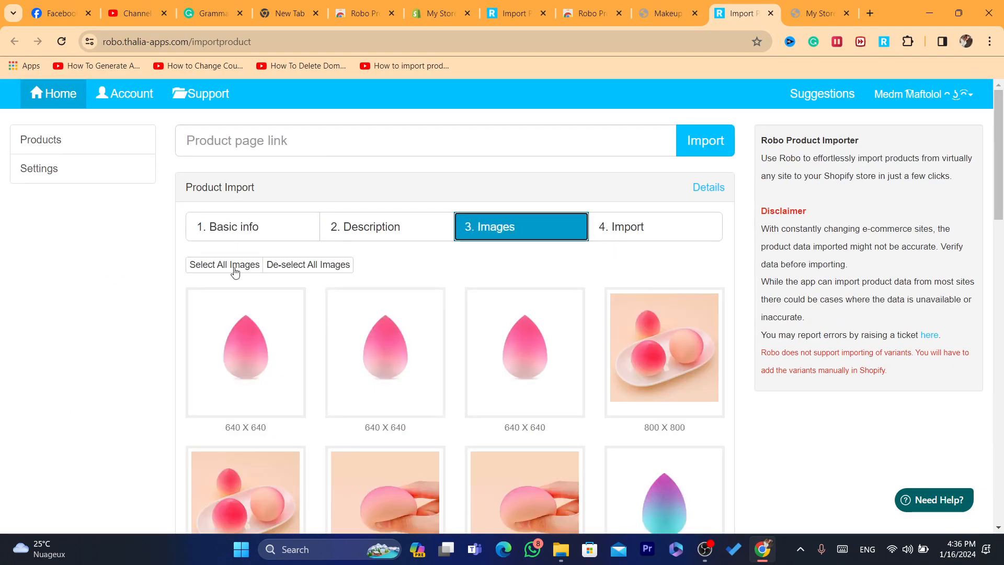
{"action": "left_click", "coordinate": [215, 265]}
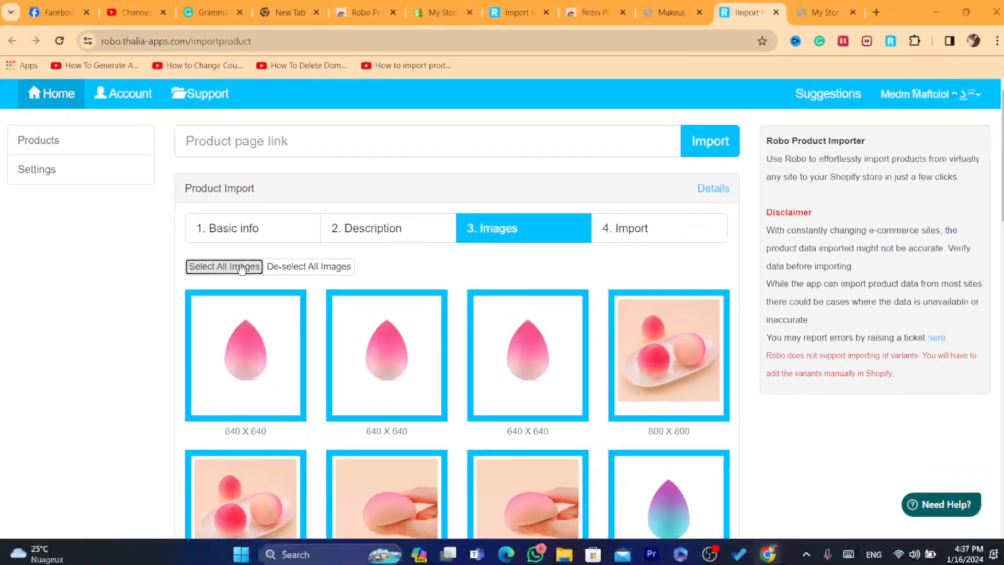
{"action": "left_click", "coordinate": [653, 227]}
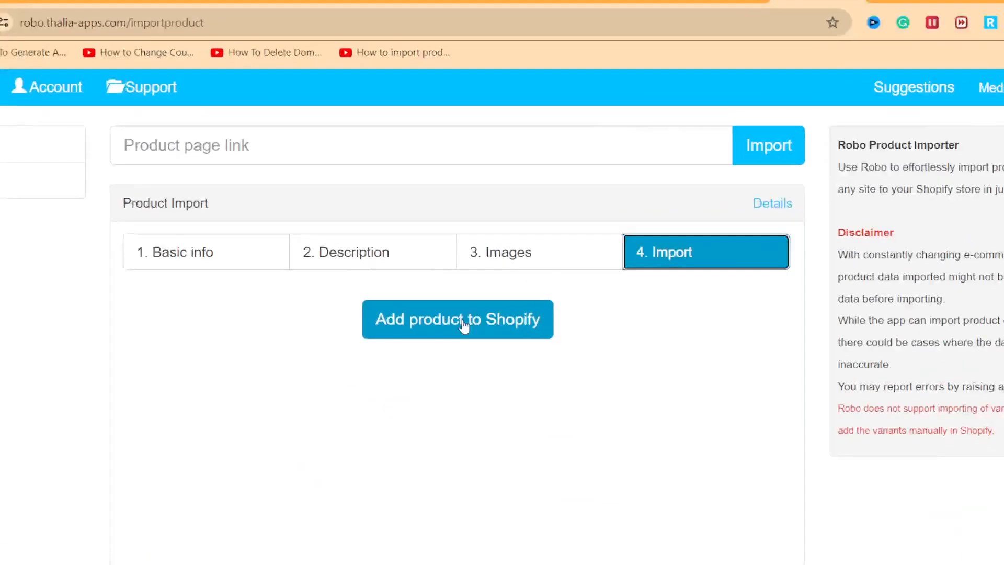
{"action": "left_click", "coordinate": [432, 310]}
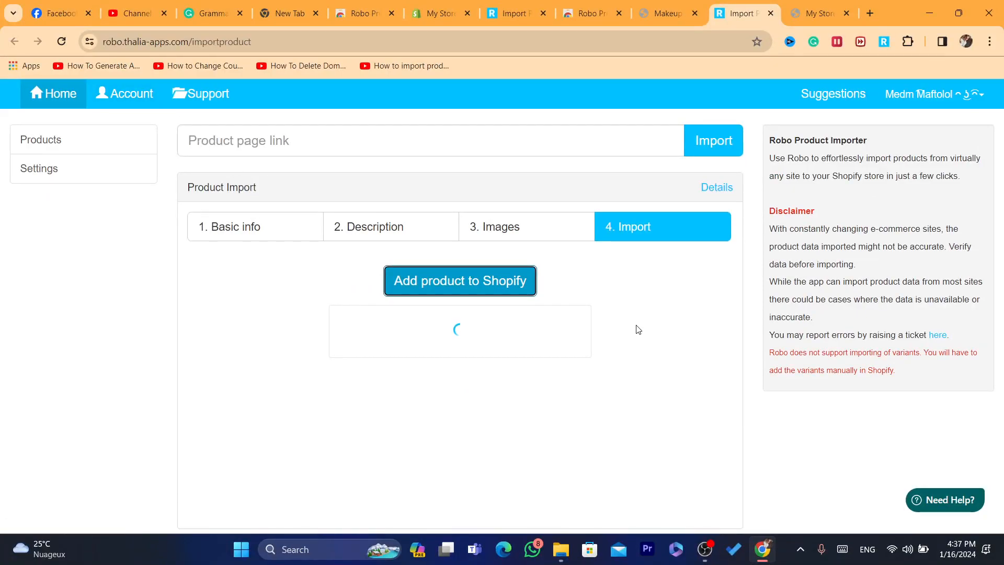
Close the store's settings and open its Products list, then look for the product import page among the open pages
{"action": "left_click", "coordinate": [439, 4]}
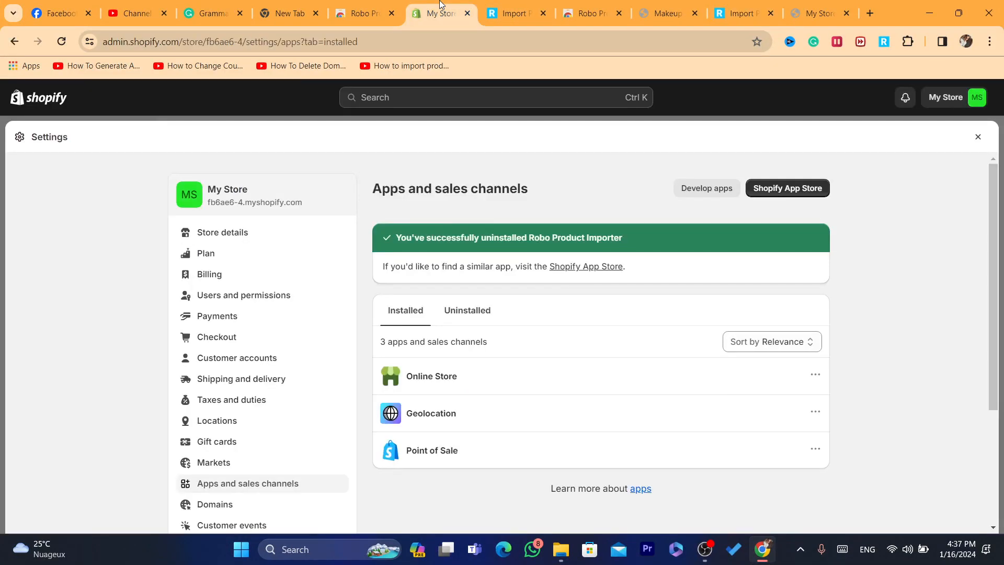
{"action": "left_click", "coordinate": [979, 138]}
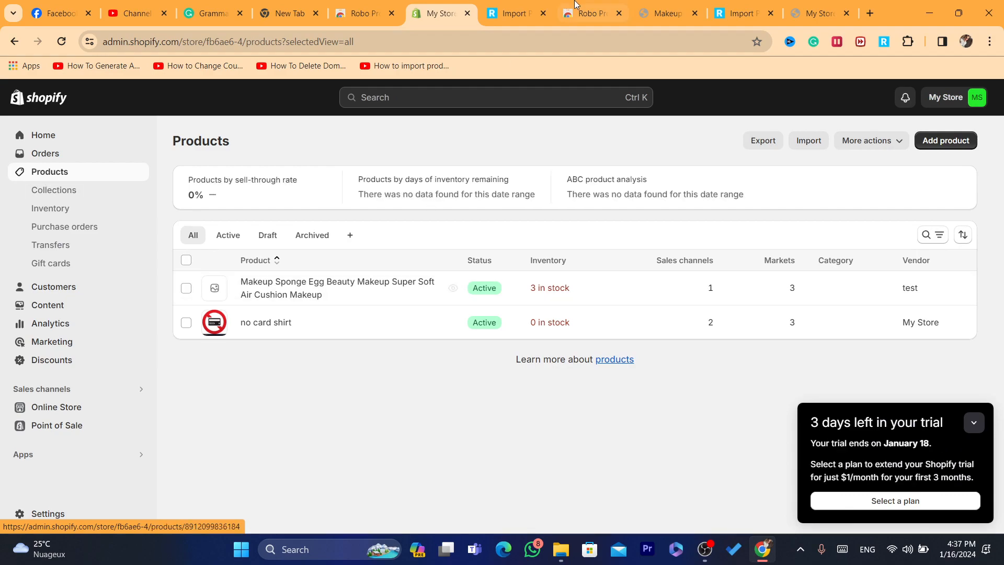
{"action": "left_click", "coordinate": [575, 5]}
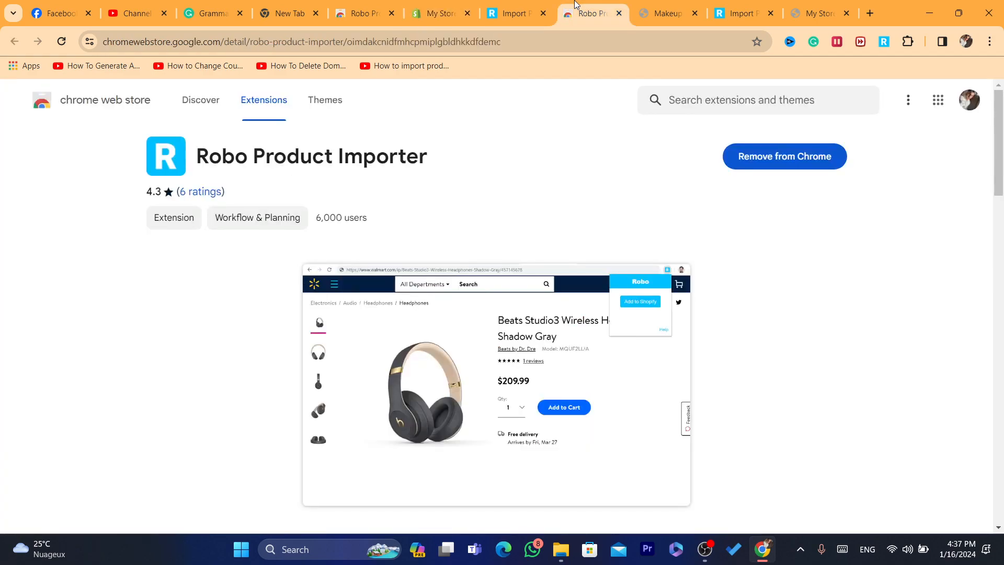
{"action": "left_click", "coordinate": [515, 13]}
{"action": "left_click", "coordinate": [639, 5]}
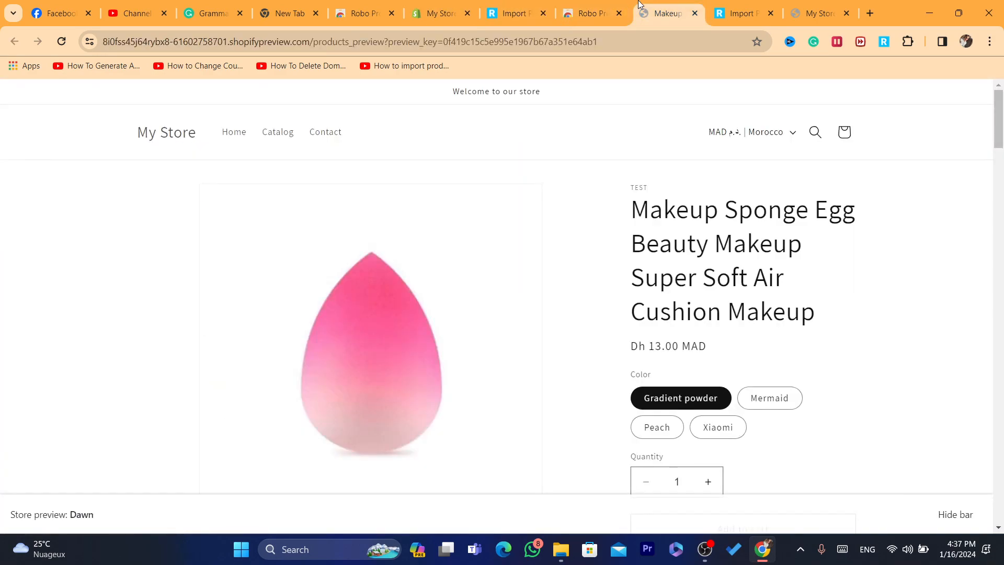
Place the product import page beside the store admin among the browser tabs and return to the store's Products list
{"action": "left_click_drag", "start_coordinate": [708, 4], "coordinate": [479, 7]}
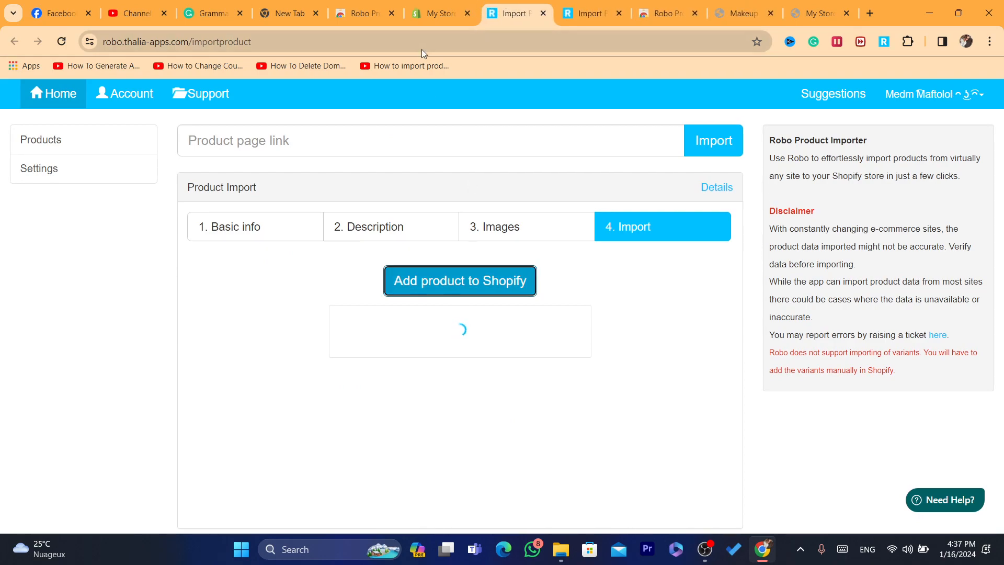
{"action": "left_click", "coordinate": [366, 11]}
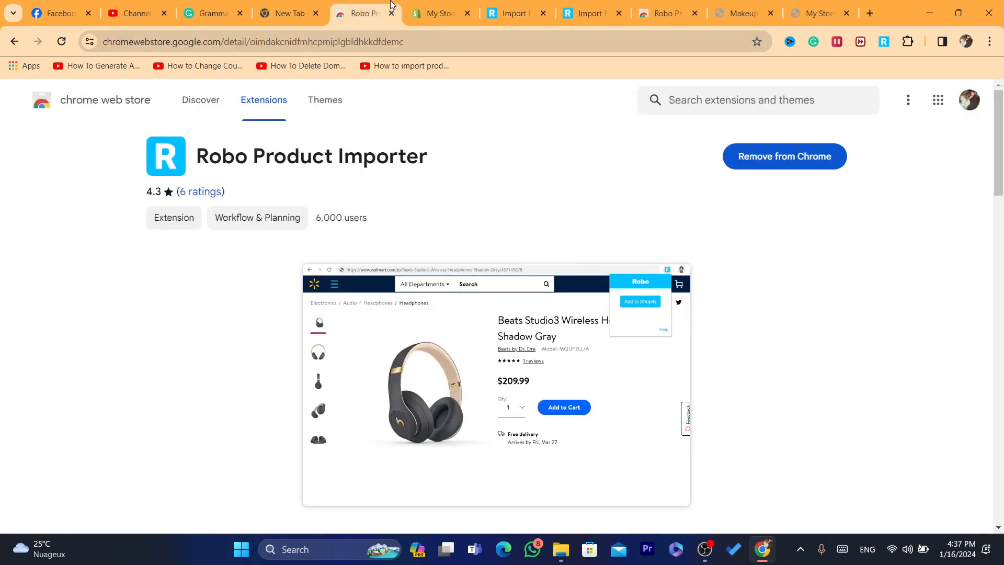
{"action": "left_click", "coordinate": [428, 5]}
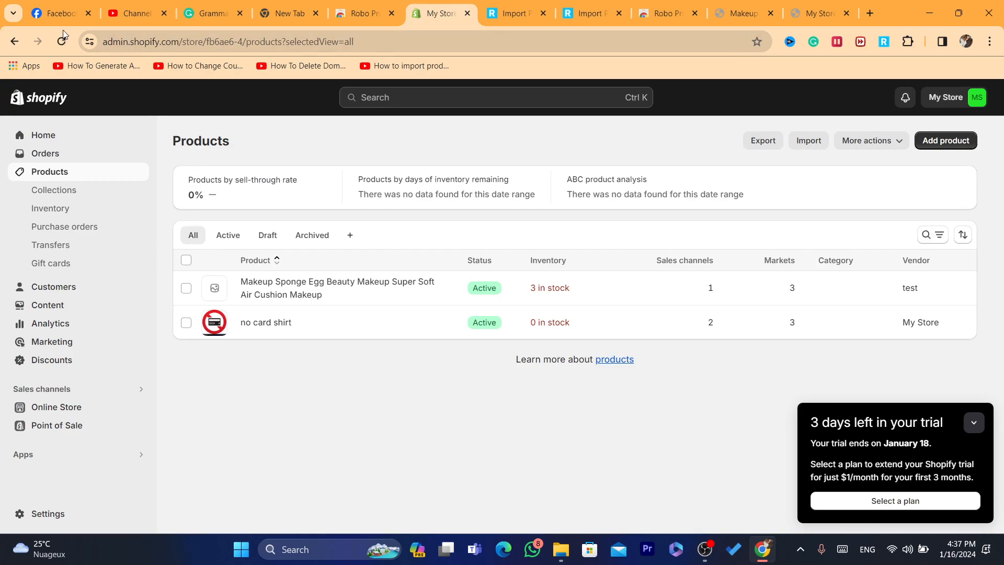
{"action": "left_click", "coordinate": [411, 40]}
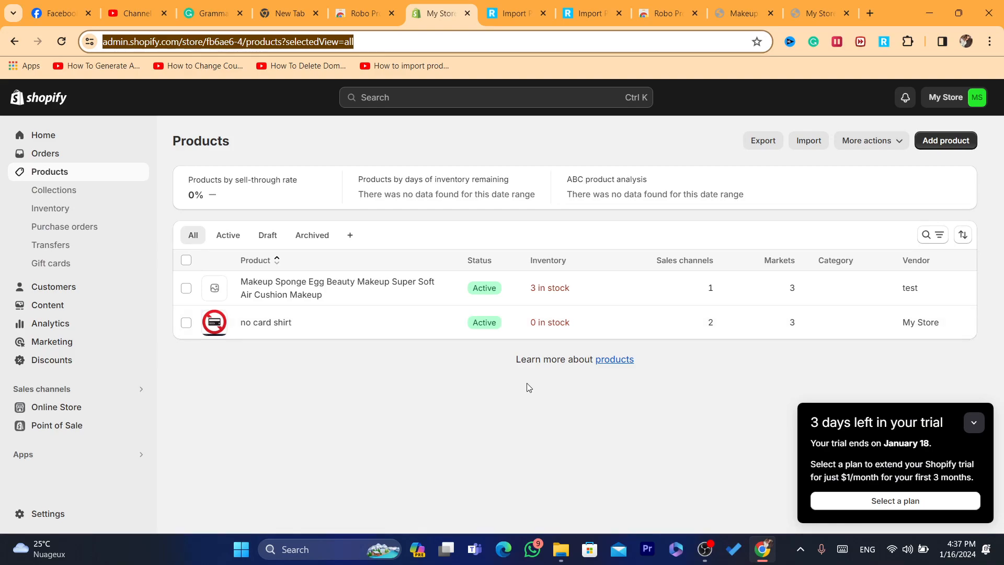
Return to the product import page to check the import's status and open the imported product in the online store
{"action": "left_click", "coordinate": [601, 12]}
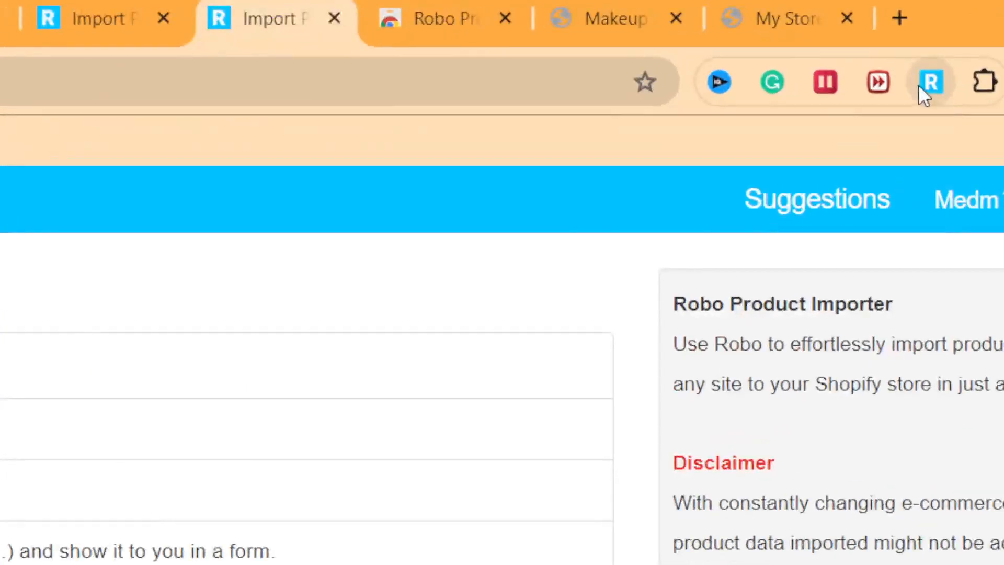
{"action": "left_click", "coordinate": [883, 41]}
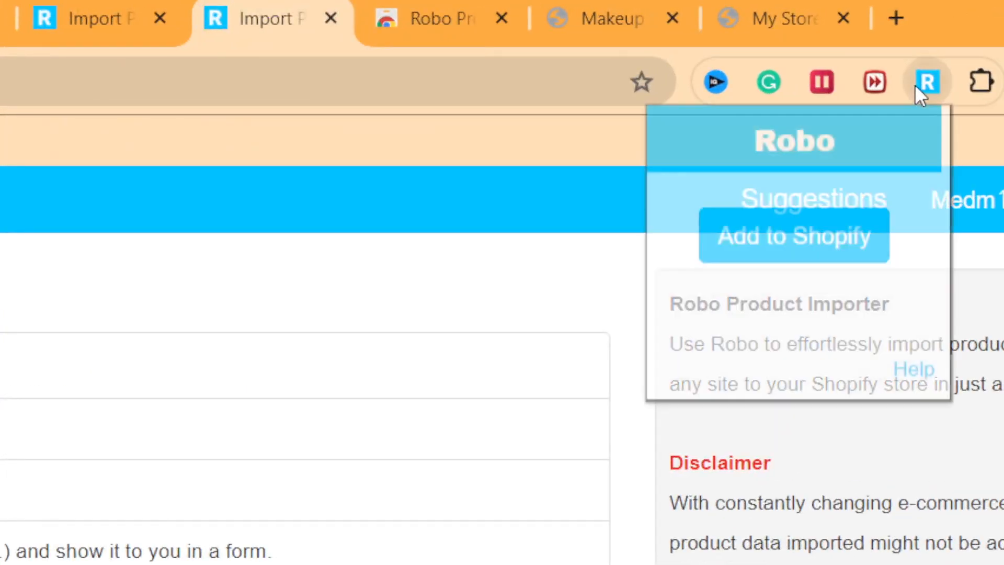
{"action": "left_click", "coordinate": [775, 242]}
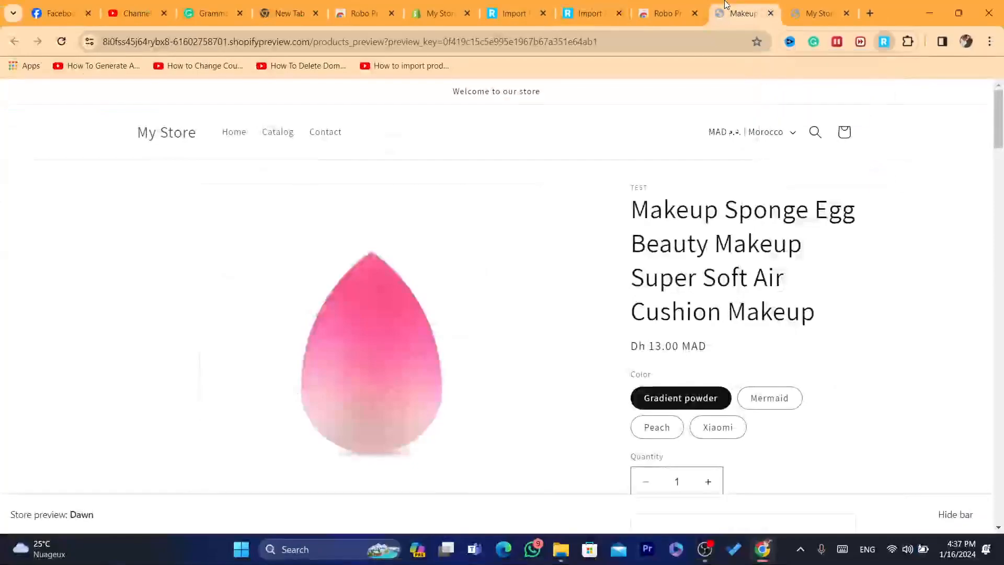
{"action": "left_click", "coordinate": [618, 4]}
{"action": "left_click", "coordinate": [518, 4]}
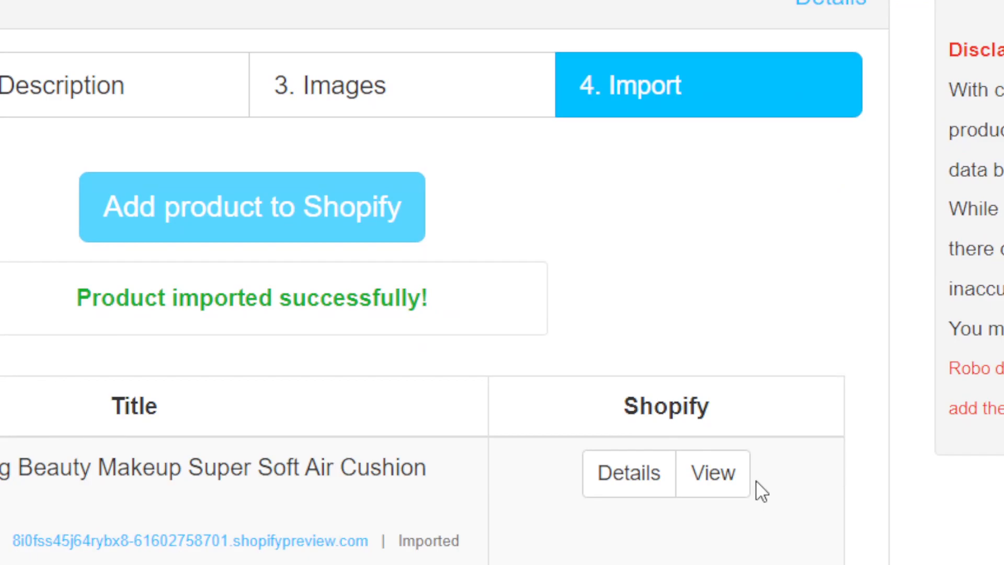
{"action": "left_click", "coordinate": [667, 400]}
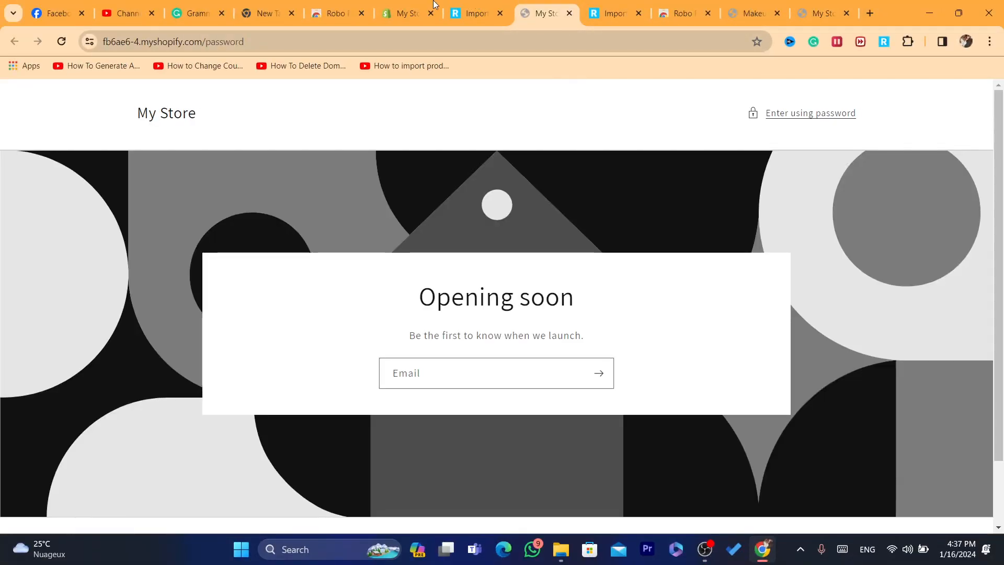
Reload the store's Products list and preview the newly imported Makeup Sponge Egg product that has an image on the online store
{"action": "left_click", "coordinate": [433, 4]}
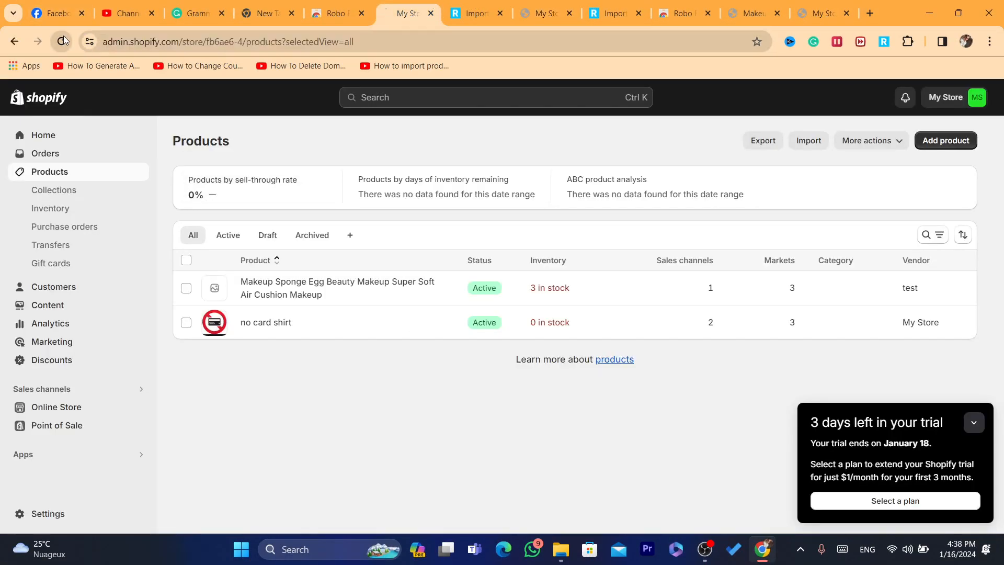
{"action": "left_click", "coordinate": [61, 41]}
{"action": "left_click", "coordinate": [396, 39]}
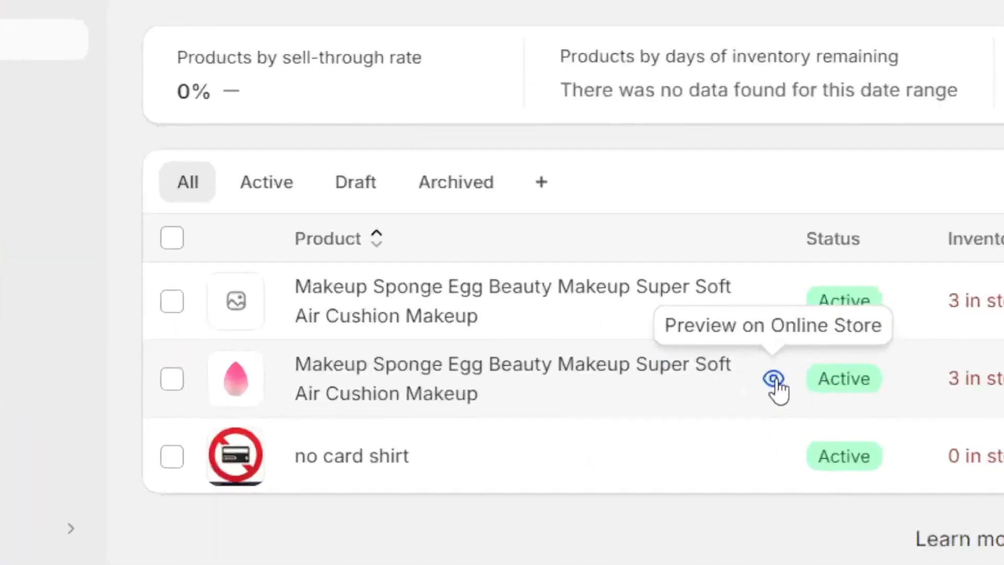
{"action": "left_click", "coordinate": [453, 323]}
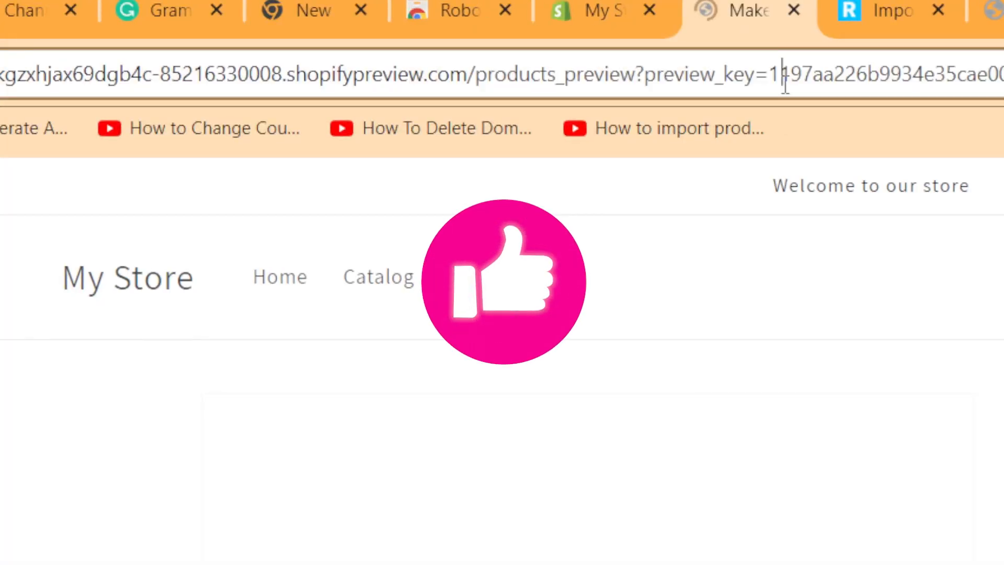
{"action": "left_click", "coordinate": [786, 83]}
{"action": "left_click_drag", "start_coordinate": [996, 286], "coordinate": [959, 107]}
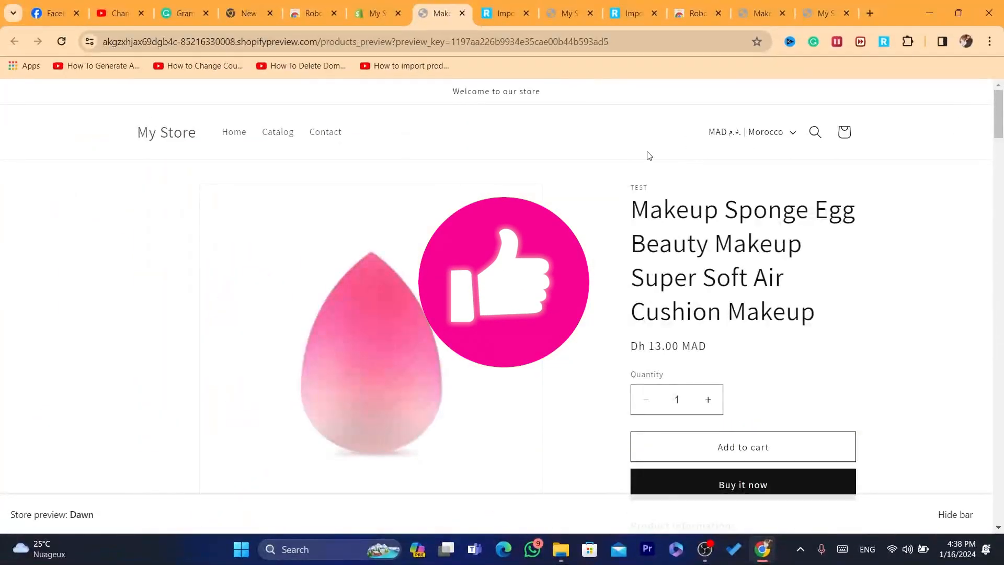